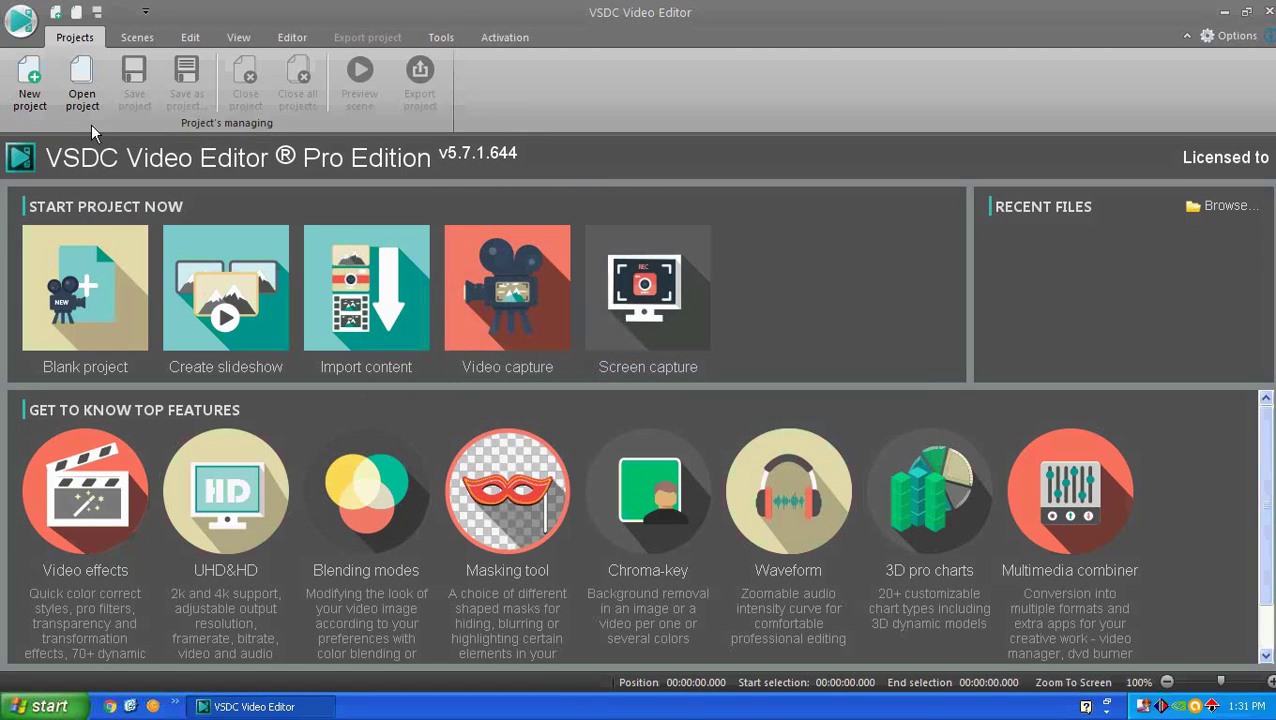
# Play the desktop video VID_20161216_102743.3gp in SPlayer, view it full screen briefly, and close the player
pyautogui.click(1224, 12)
pyautogui.doubleClick(183, 407)
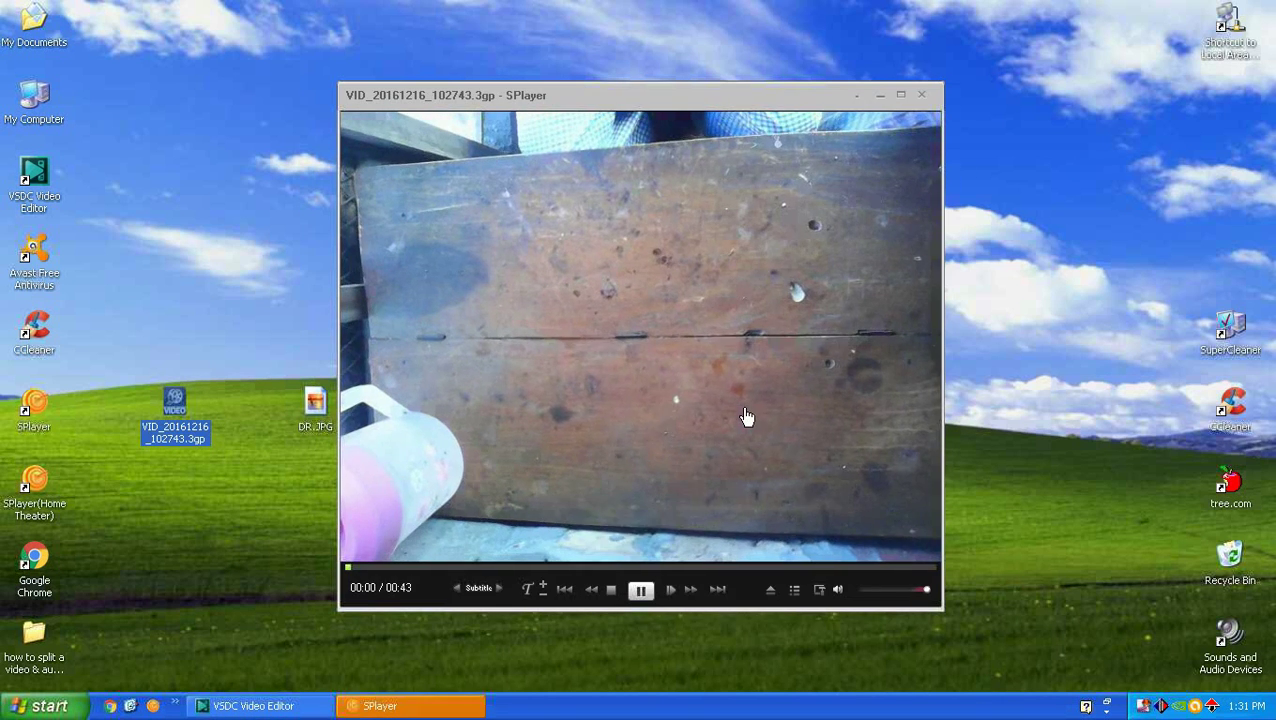
pyautogui.doubleClick(666, 373)
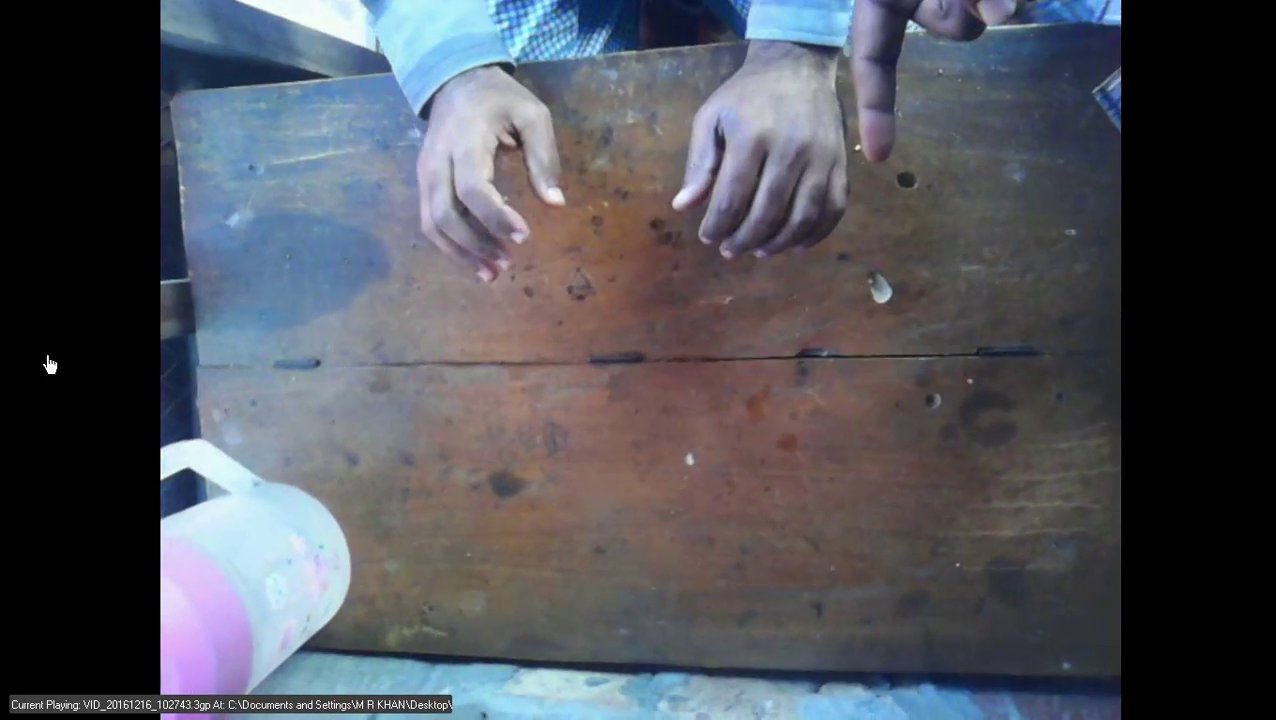
pyautogui.doubleClick(708, 369)
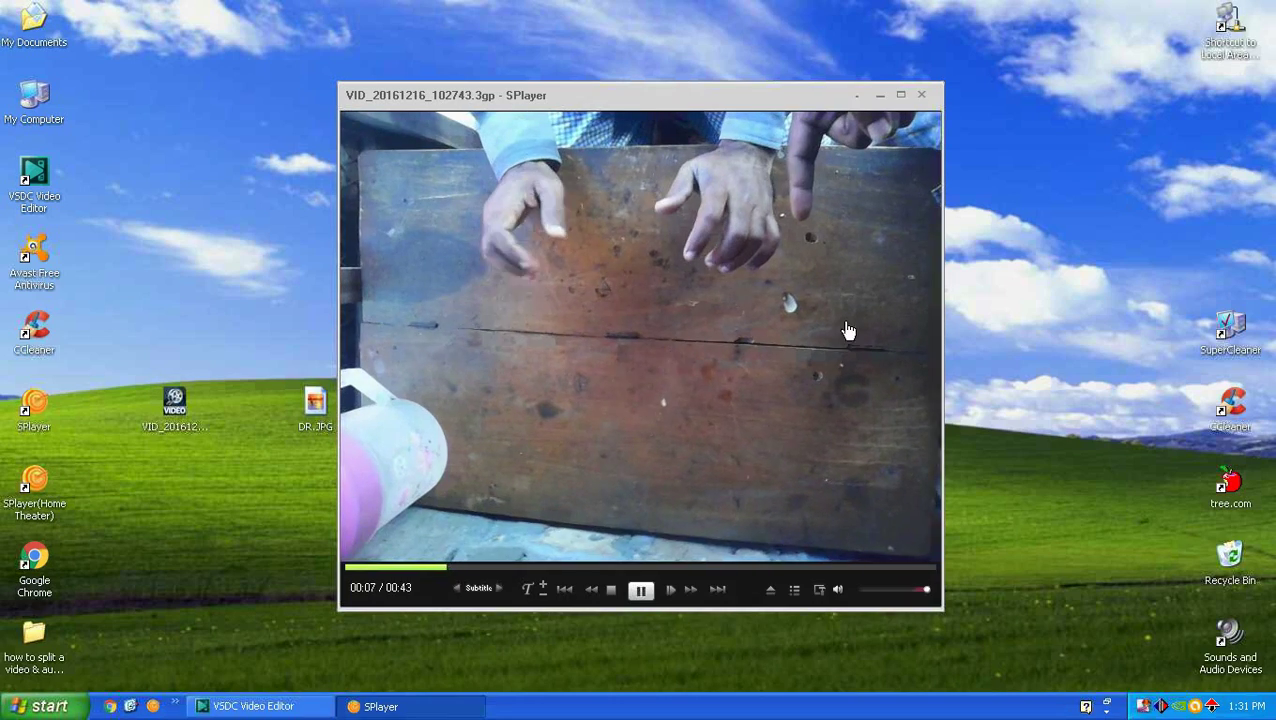
pyautogui.click(925, 97)
# Import VID_20161216_102743.3gp from the desktop into VSDC Video Editor as a video object in a new project
pyautogui.moveTo(180, 412); pyautogui.dragTo(580, 342)
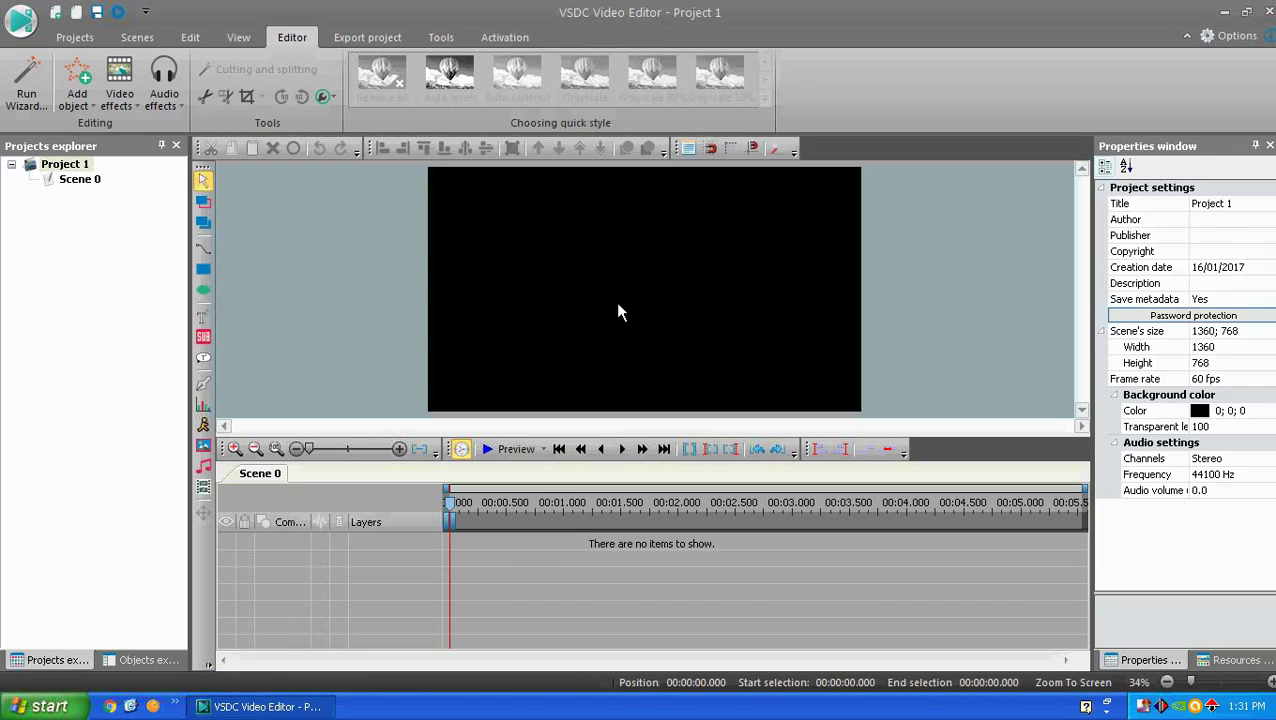
pyautogui.moveTo(618, 304); pyautogui.dragTo(618, 304)
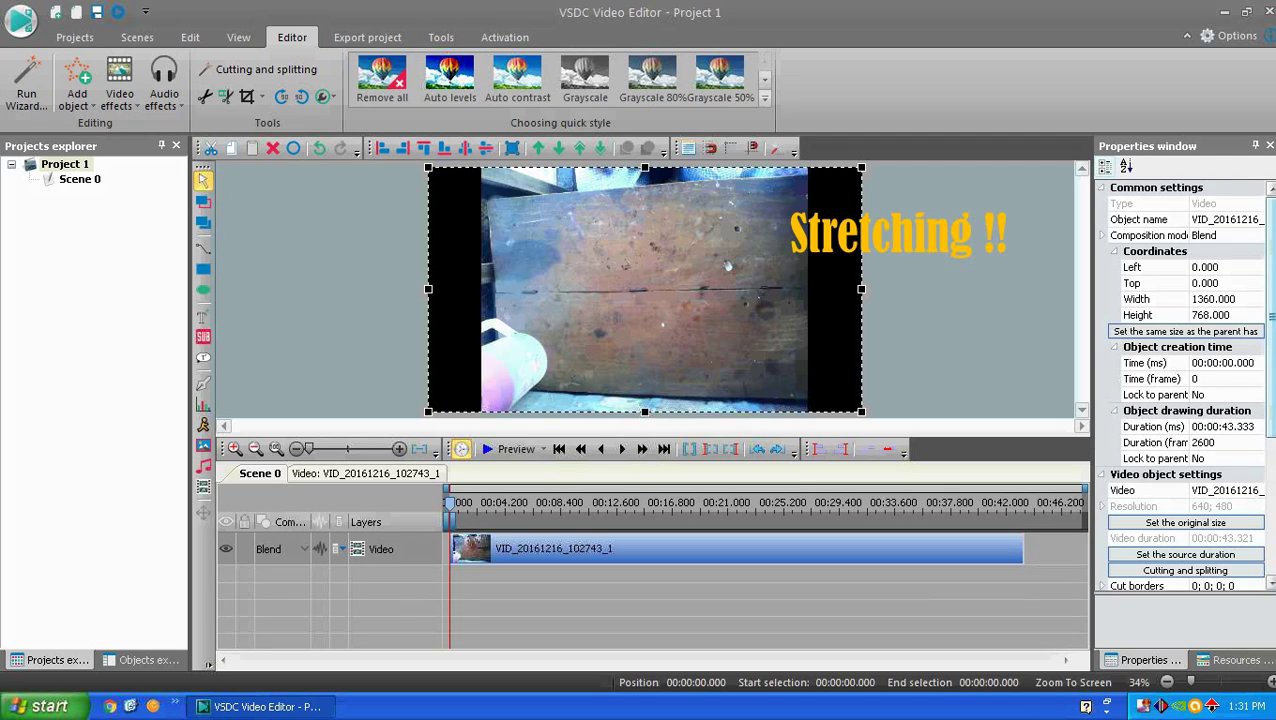
pyautogui.click(866, 296)
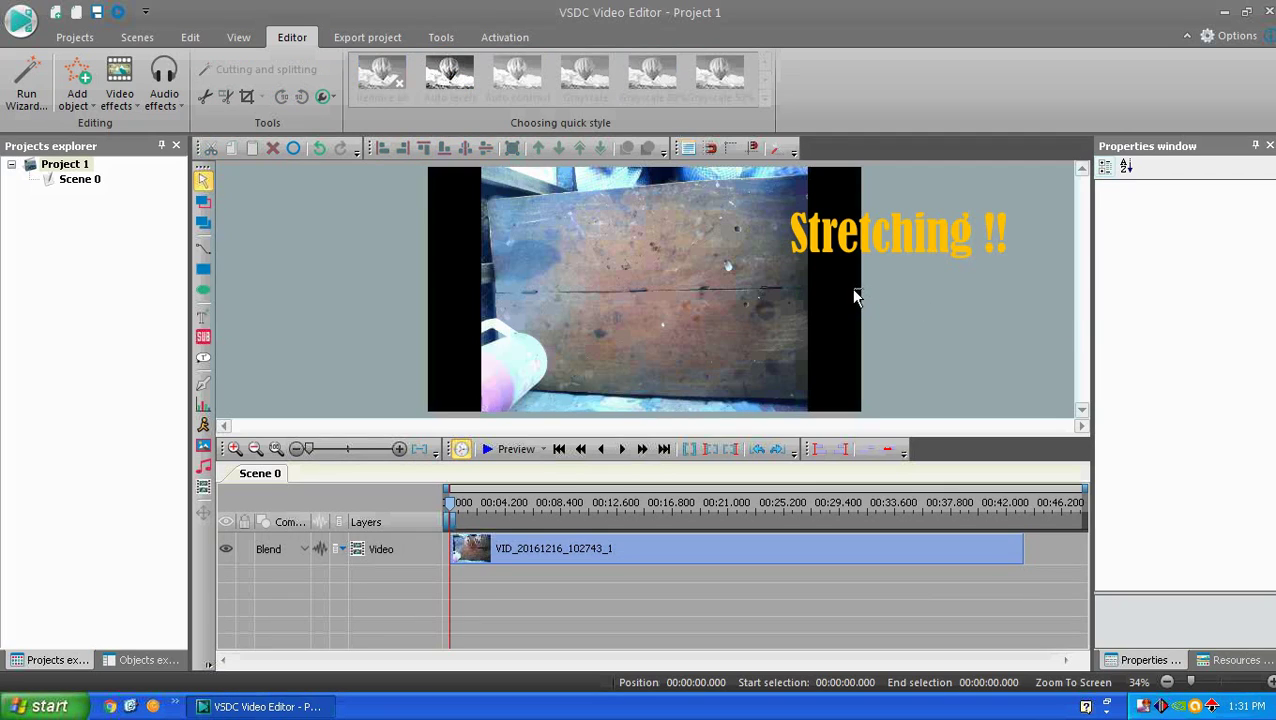
# Narrow the video object to a width of about 1029 and set its Stretch video property to Yes
pyautogui.click(790, 297)
pyautogui.moveTo(858, 289); pyautogui.dragTo(757, 289)
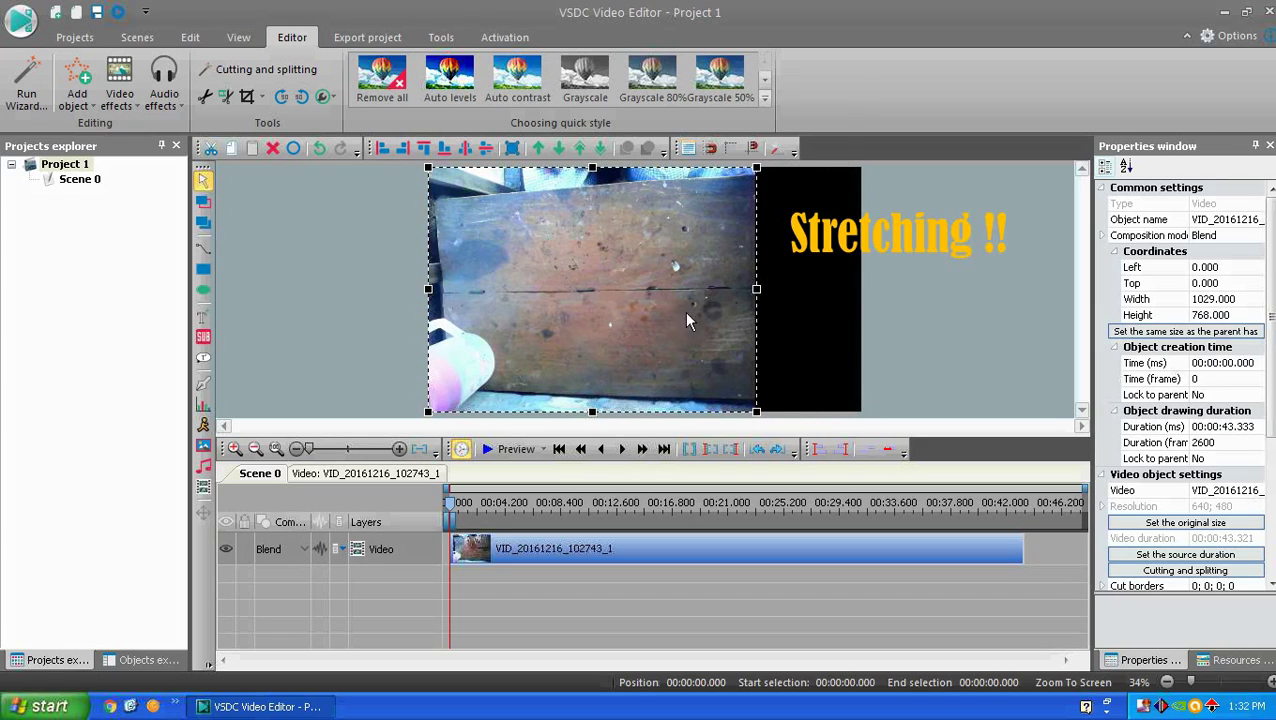
pyautogui.scroll(-1, 1185, 380)
pyautogui.scroll(-2, 1185, 400)
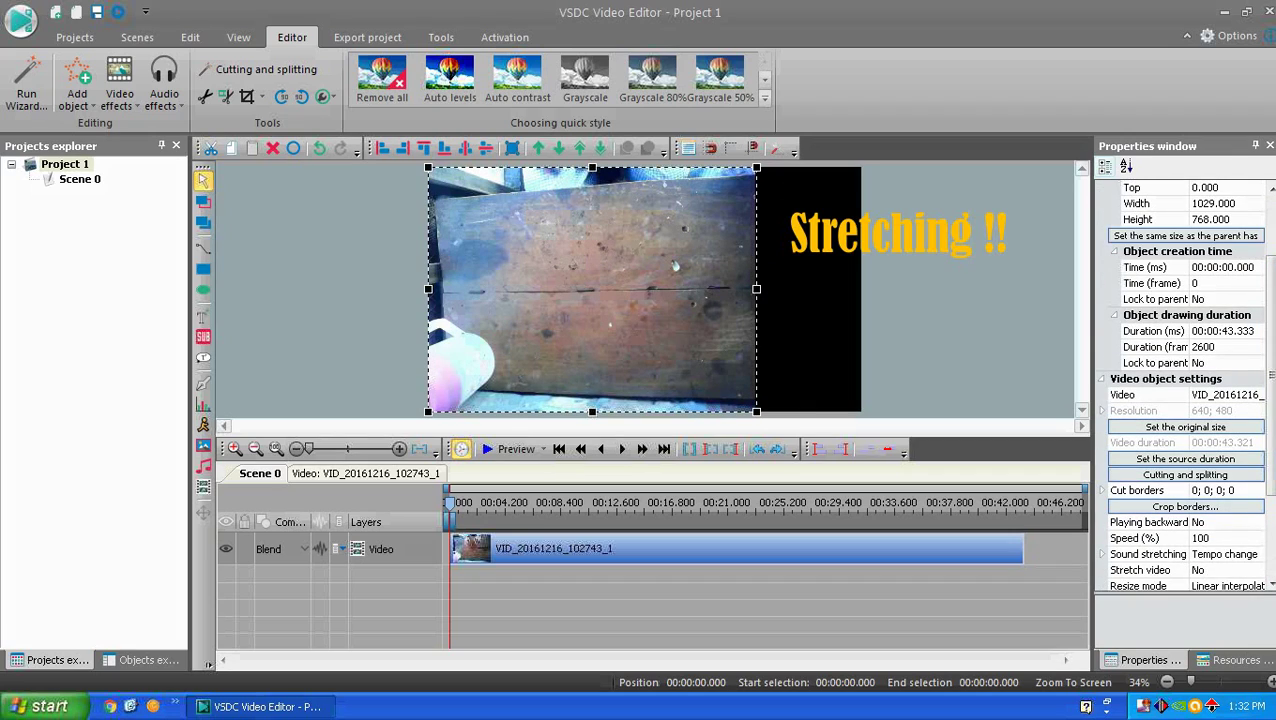
pyautogui.scroll(-4, 1272, 484)
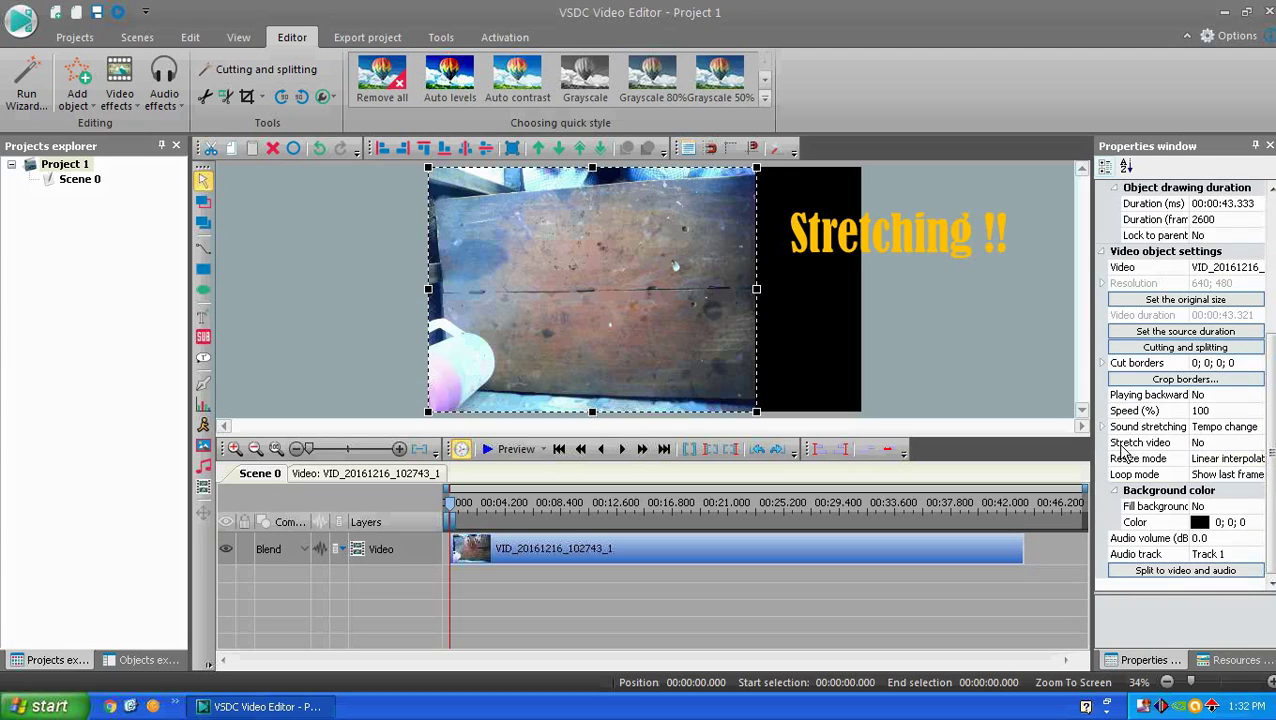
pyautogui.click(1214, 446)
pyautogui.click(1256, 442)
pyautogui.click(1246, 460)
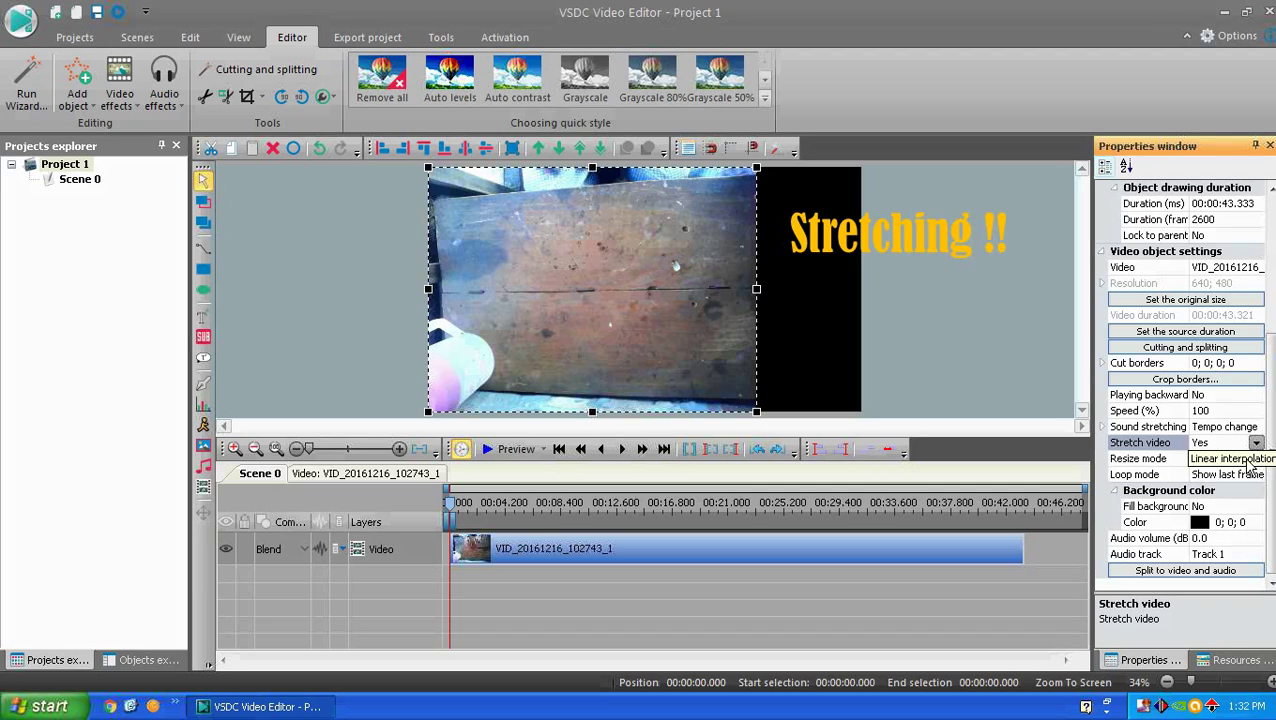
# Stretch the video object horizontally across the scene to a width of about 1356
pyautogui.moveTo(757, 291); pyautogui.dragTo(859, 300)
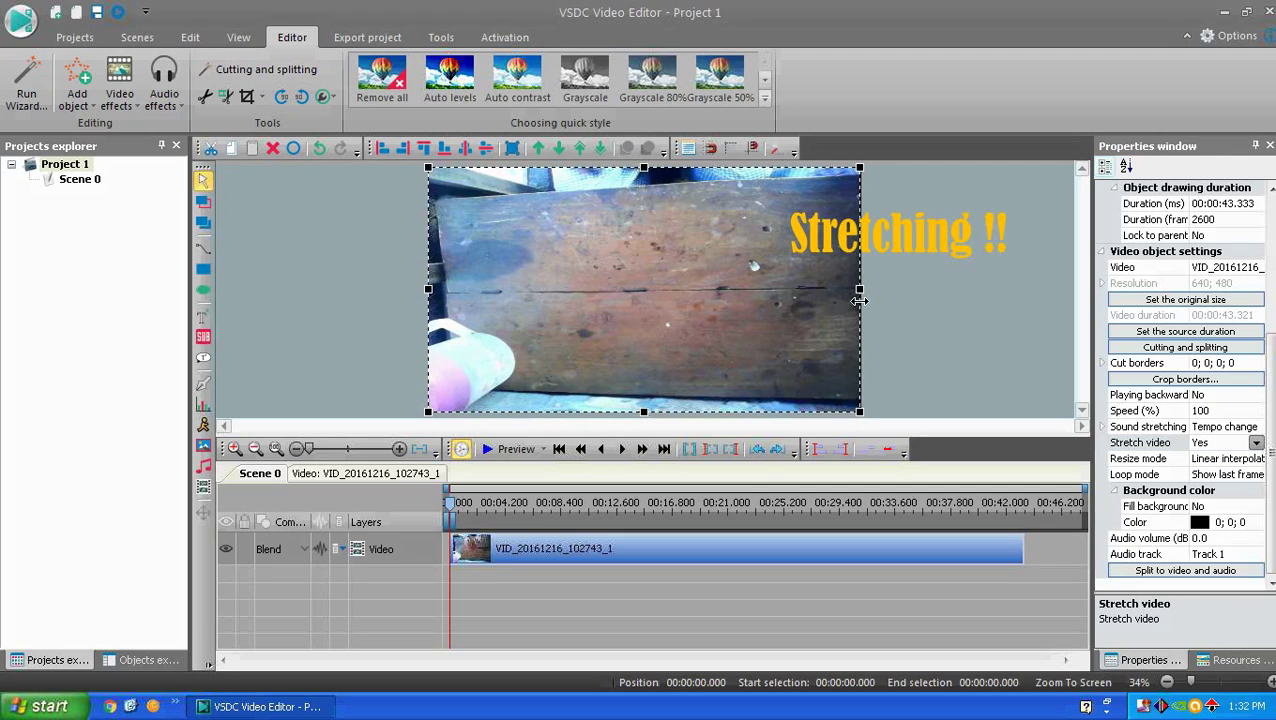
pyautogui.click(712, 340)
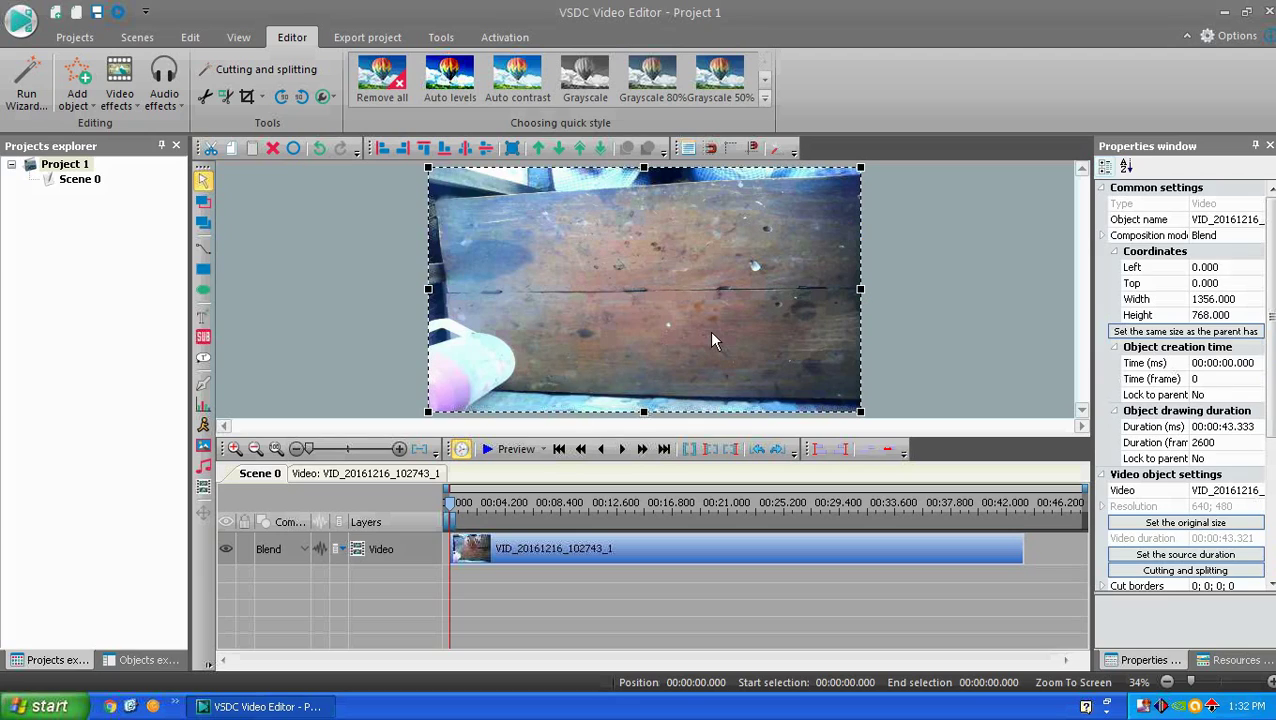
pyautogui.click(937, 317)
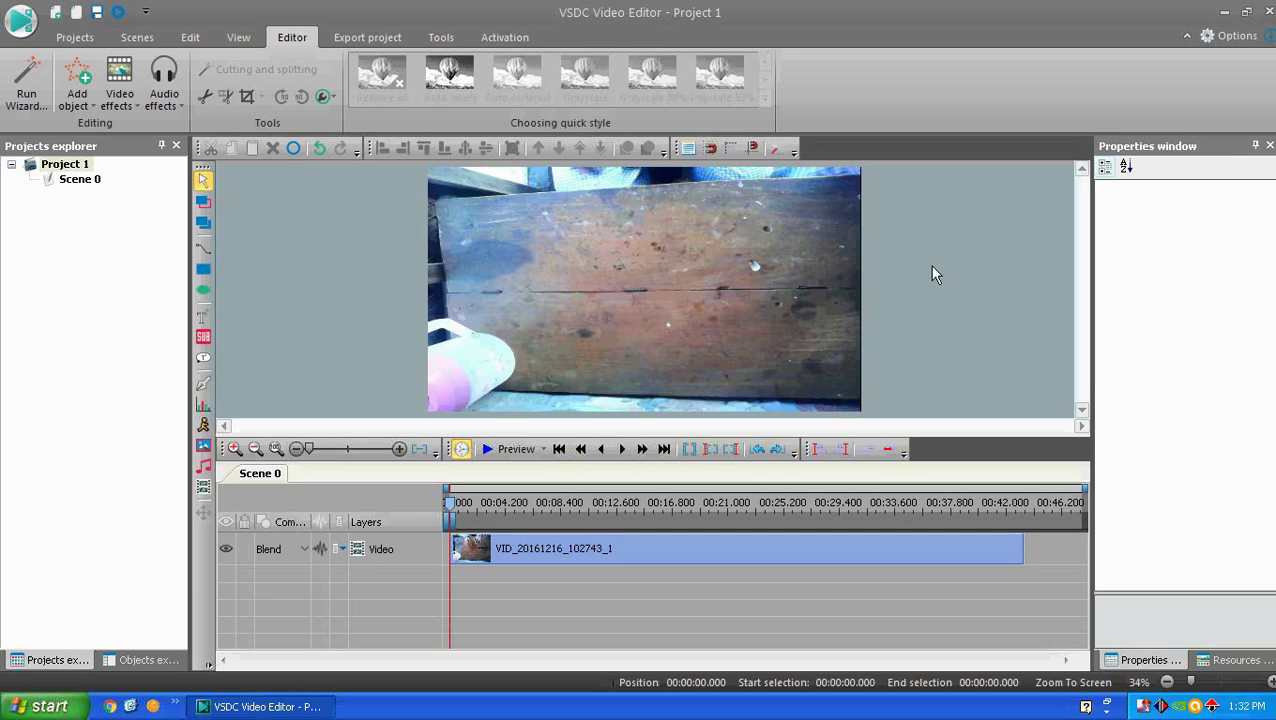
# Add DR.JPG from the desktop as an image over the video and shrink it to about 1009 by 756
pyautogui.click(1224, 12)
pyautogui.moveTo(314, 404); pyautogui.dragTo(633, 287)
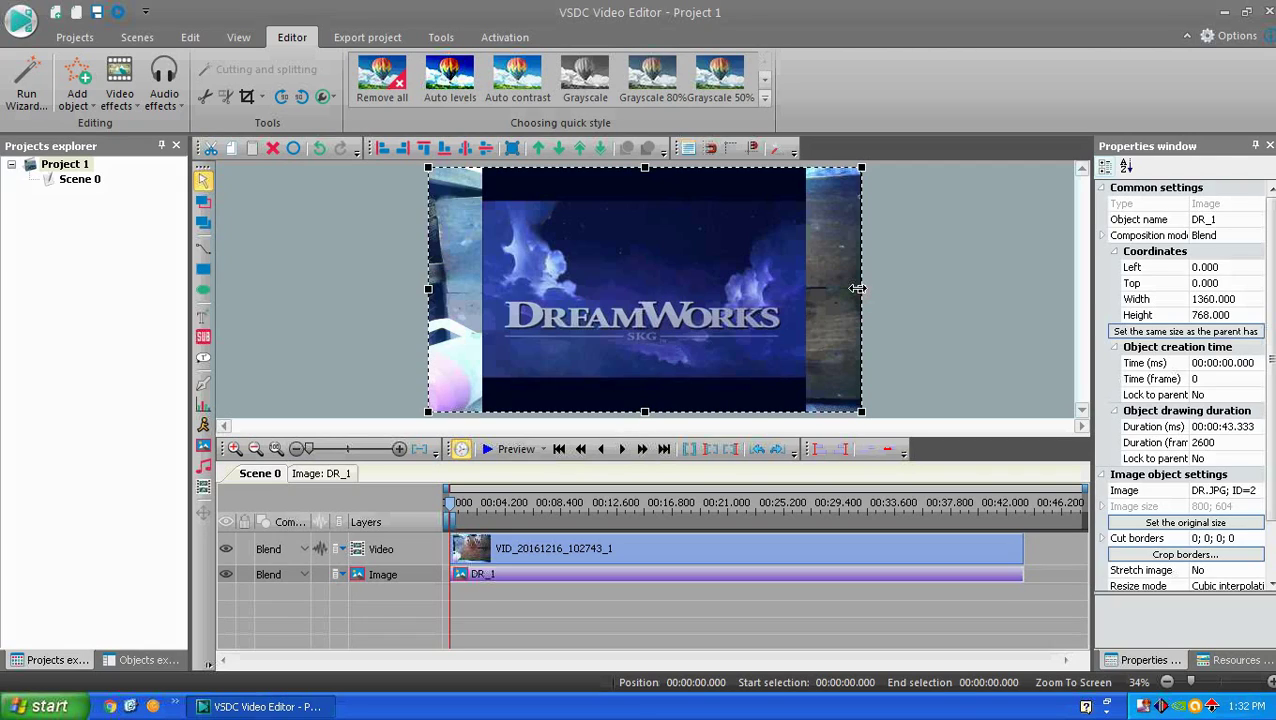
pyautogui.moveTo(860, 289); pyautogui.dragTo(749, 289)
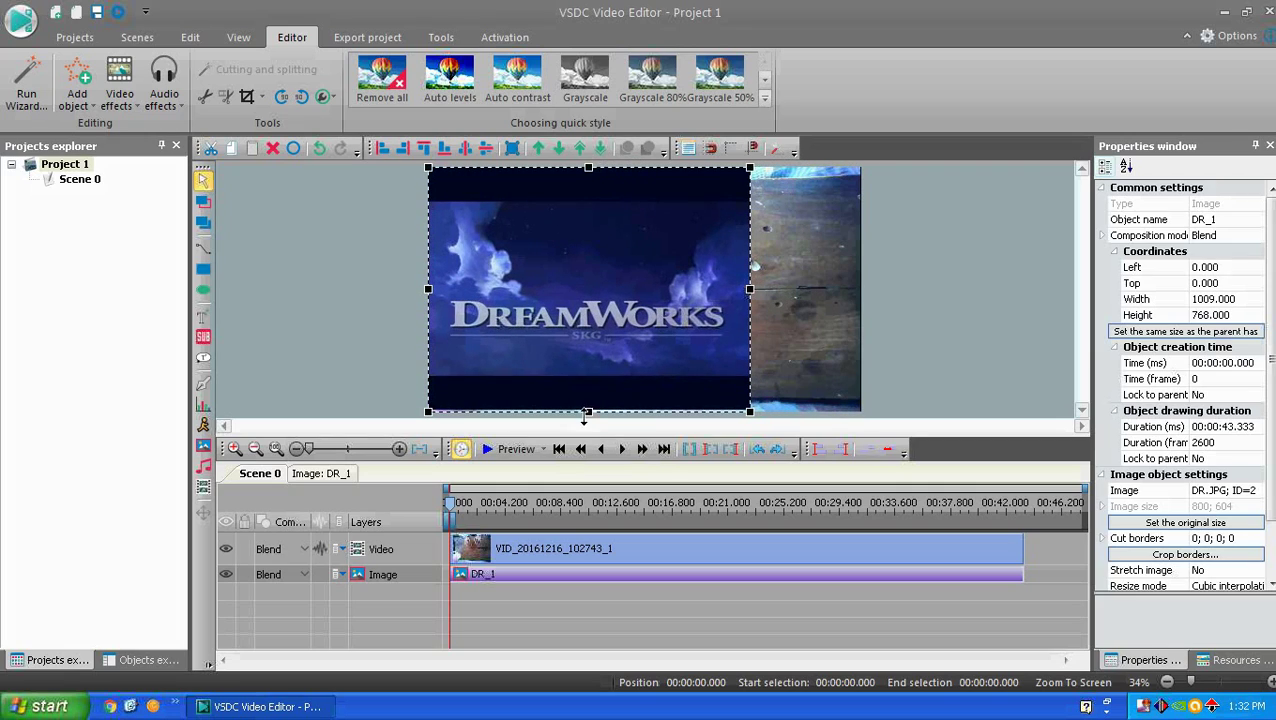
pyautogui.moveTo(588, 409)
pyautogui.mouseDown()
pyautogui.moveTo(575, 420)
pyautogui.moveTo(586, 408)
pyautogui.mouseUp()
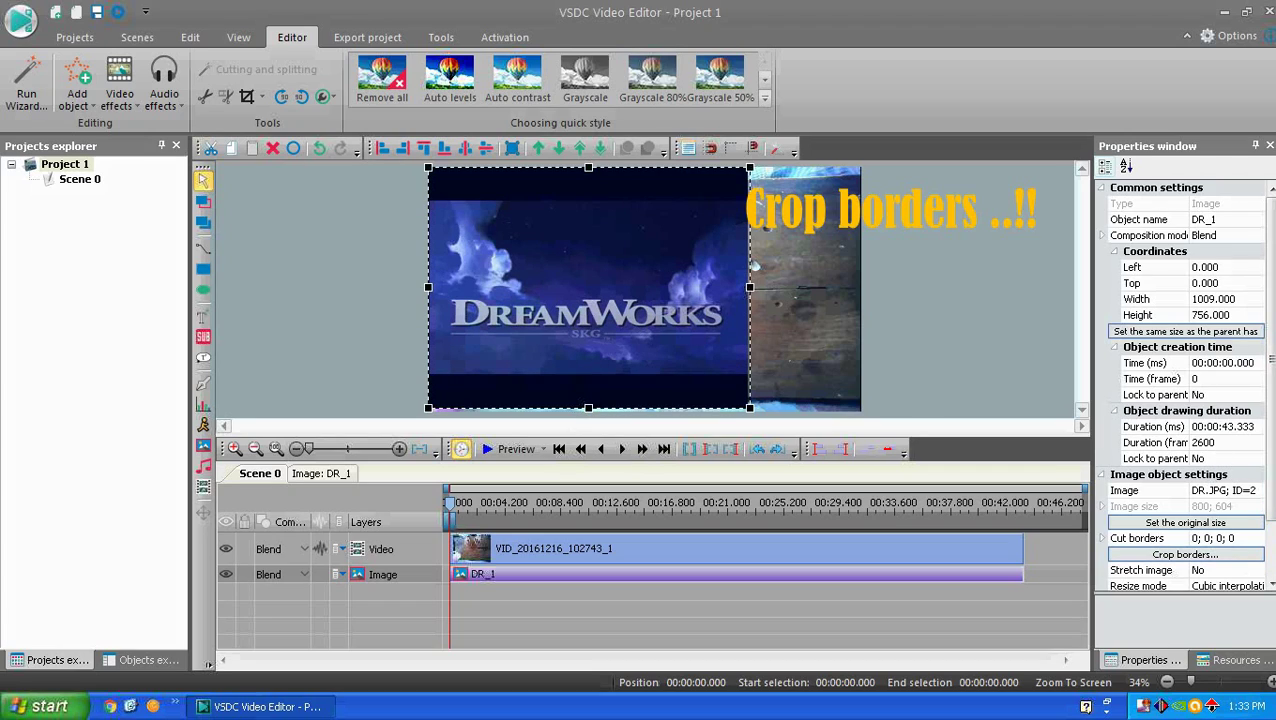
# Set the DR.JPG image's Stretch image property to Yes and enlarge it to about 1365 by 768
pyautogui.click(1175, 571)
pyautogui.click(1256, 570)
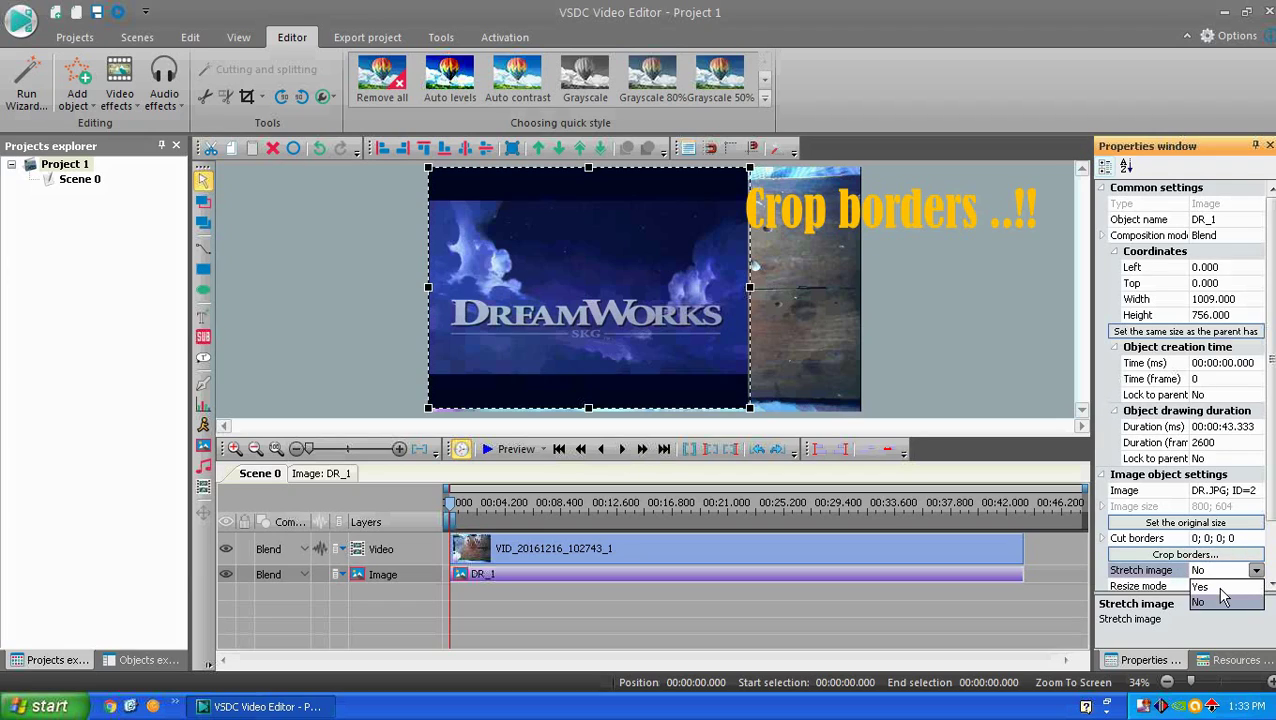
pyautogui.click(1210, 587)
pyautogui.moveTo(750, 287); pyautogui.dragTo(863, 287)
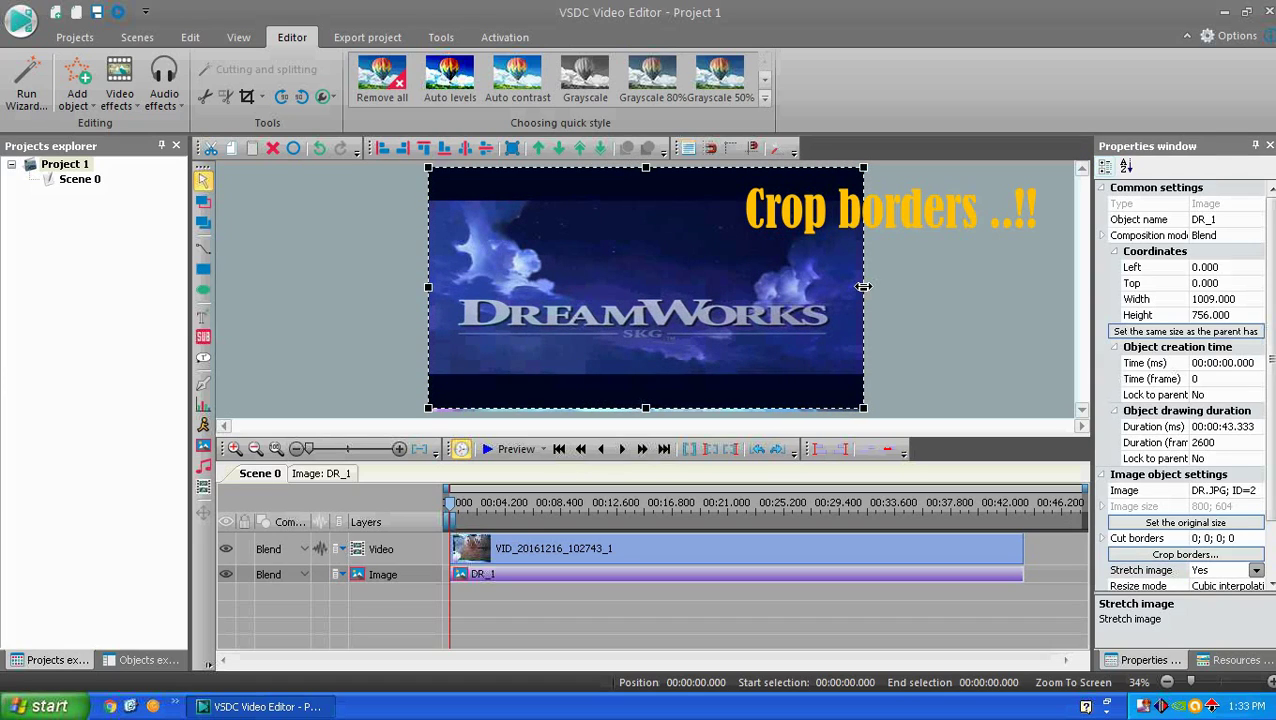
pyautogui.click(917, 272)
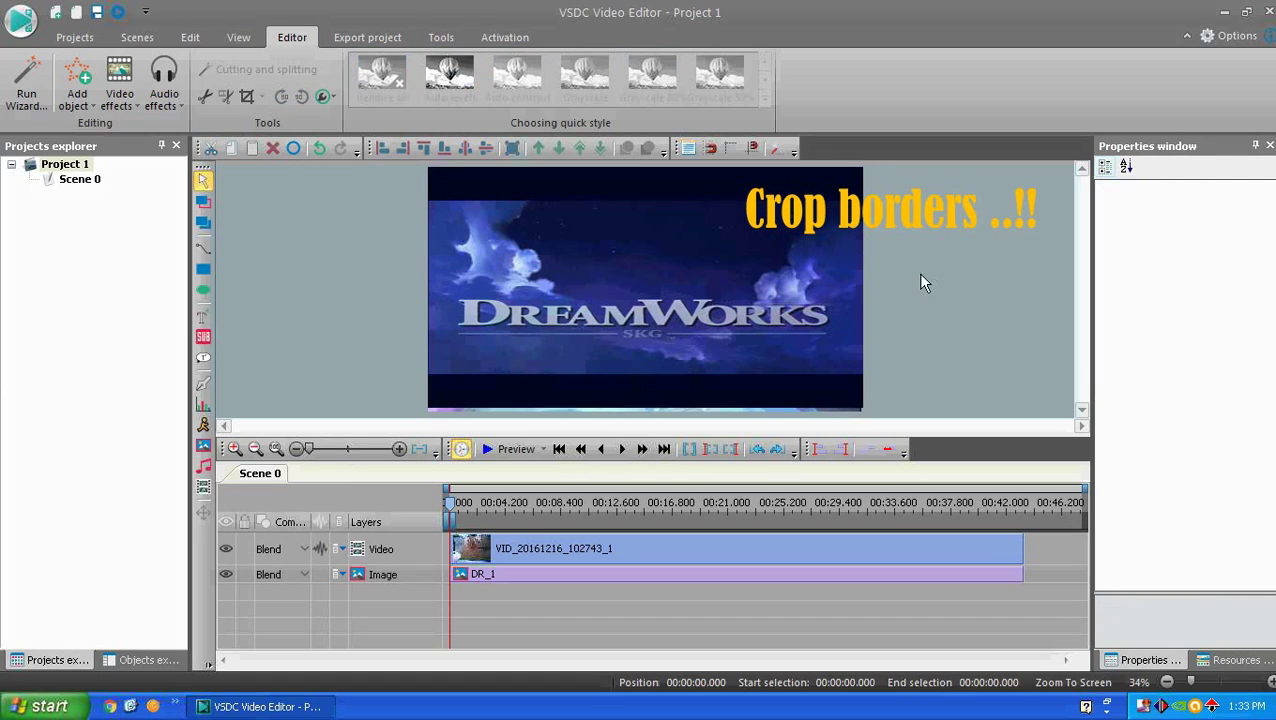
pyautogui.click(478, 580)
pyautogui.moveTo(645, 169)
pyautogui.mouseDown()
pyautogui.moveTo(648, 200)
pyautogui.moveTo(663, 162)
pyautogui.mouseUp()
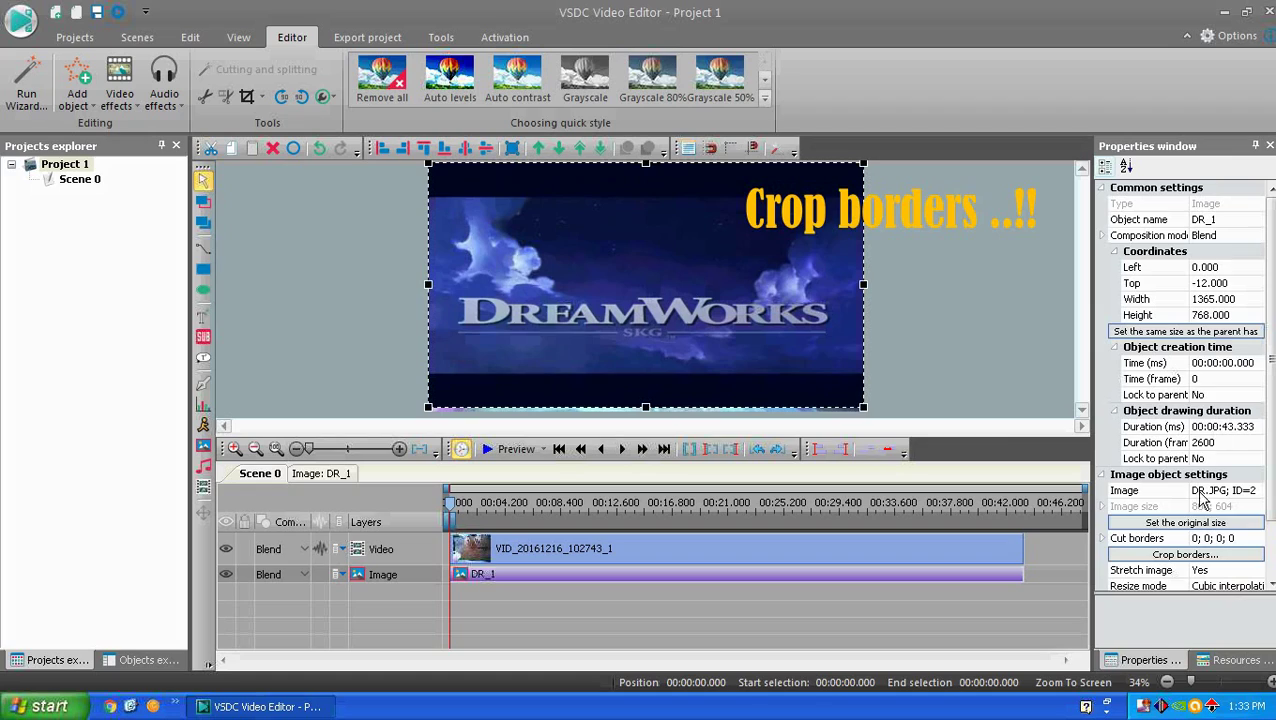
# Crop the image's borders to an area of about 711x153 tightly around the DreamWorks SKG lettering
pyautogui.click(1177, 556)
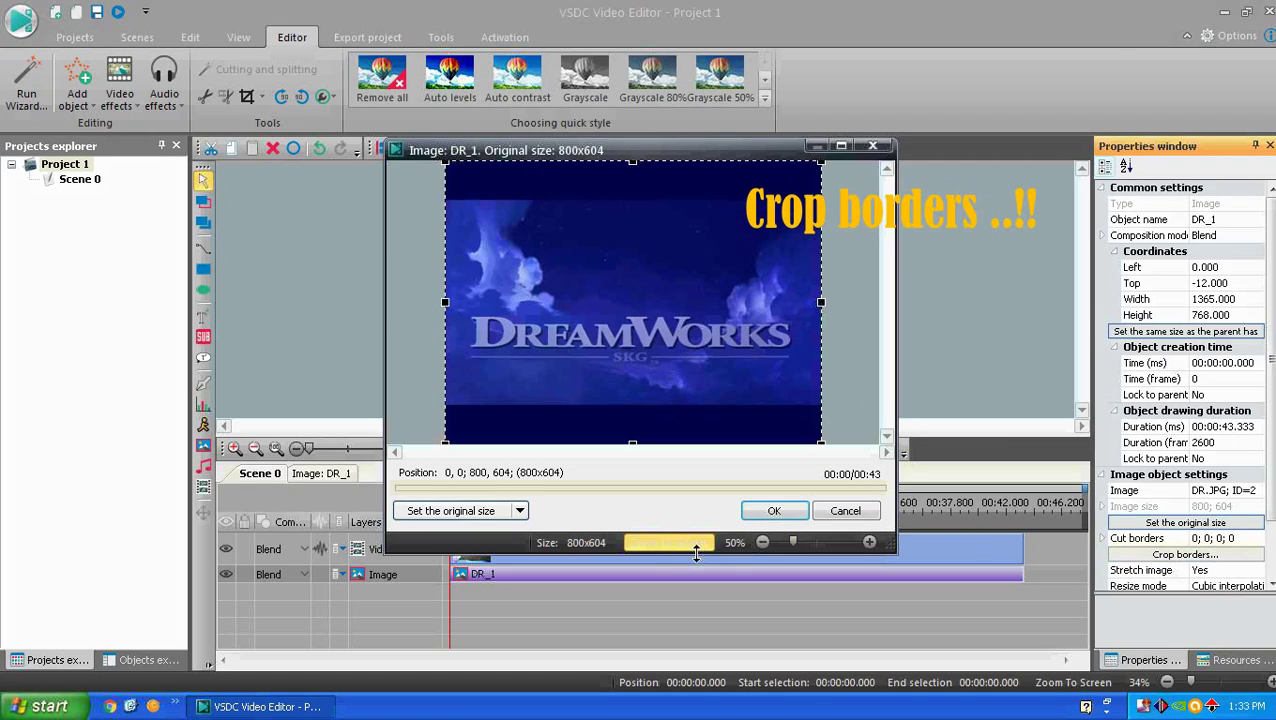
pyautogui.moveTo(632, 441); pyautogui.dragTo(632, 404)
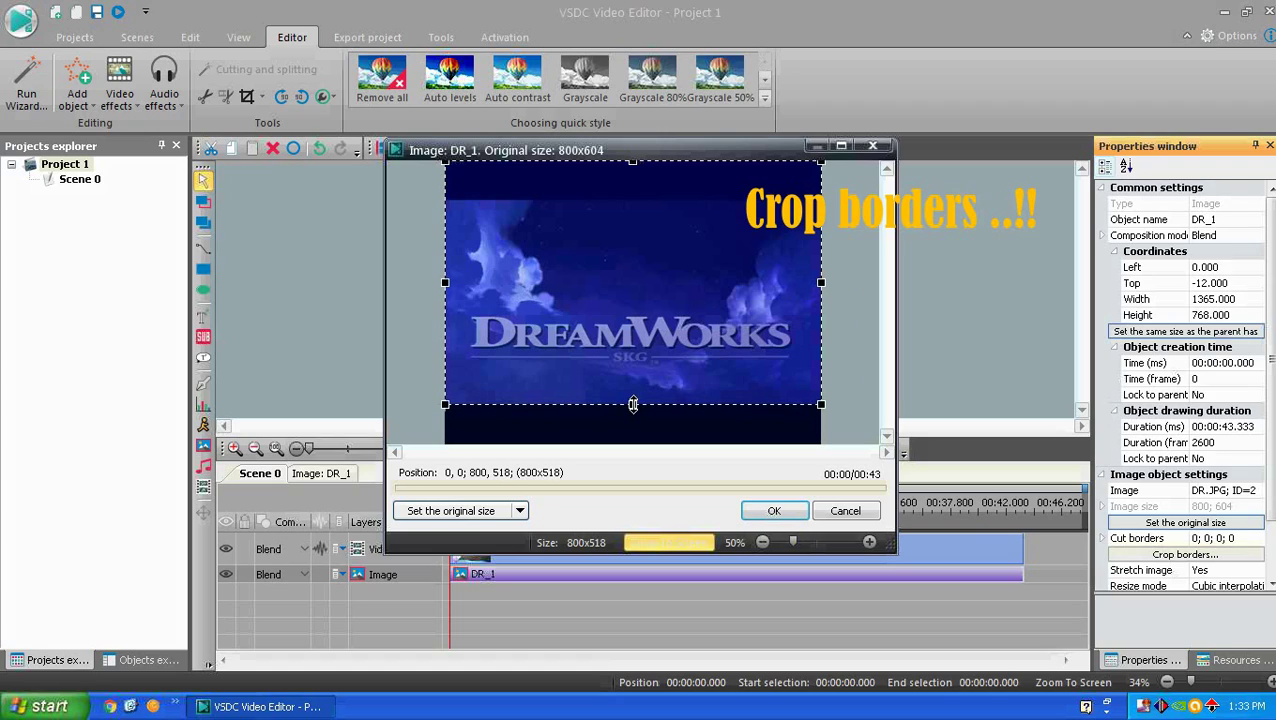
pyautogui.moveTo(632, 162); pyautogui.dragTo(663, 303)
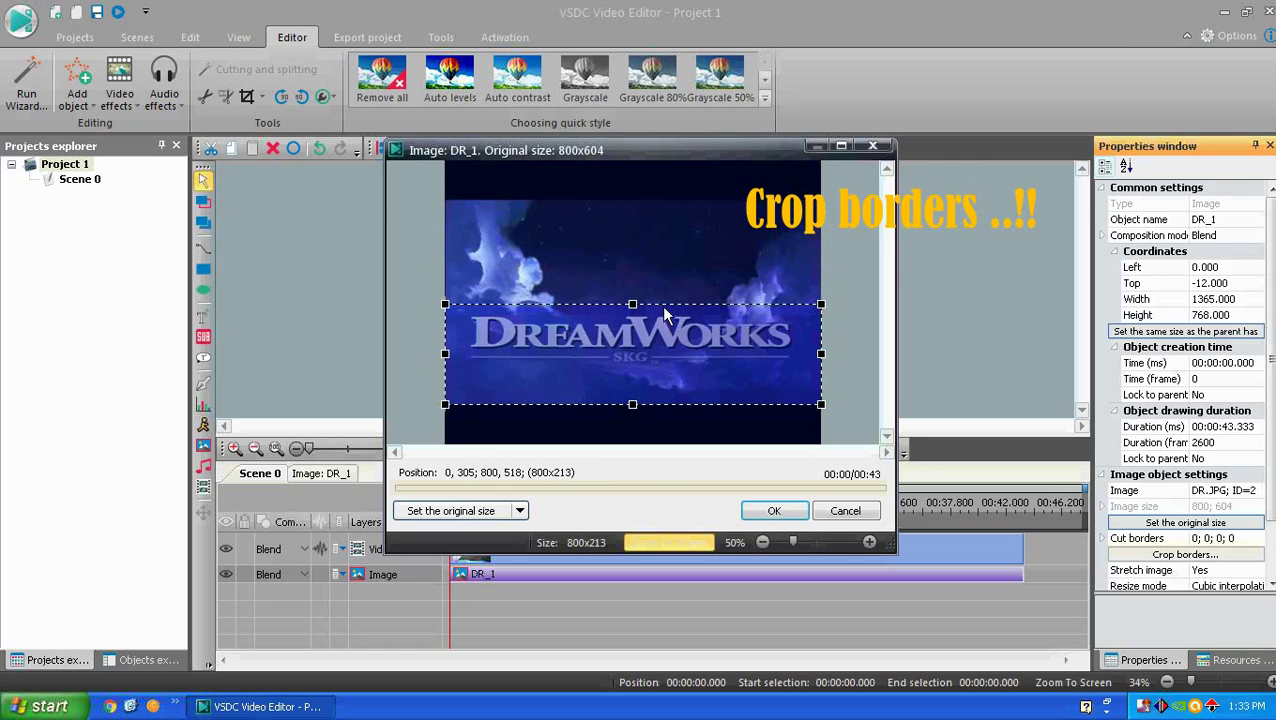
pyautogui.moveTo(631, 405); pyautogui.dragTo(636, 376)
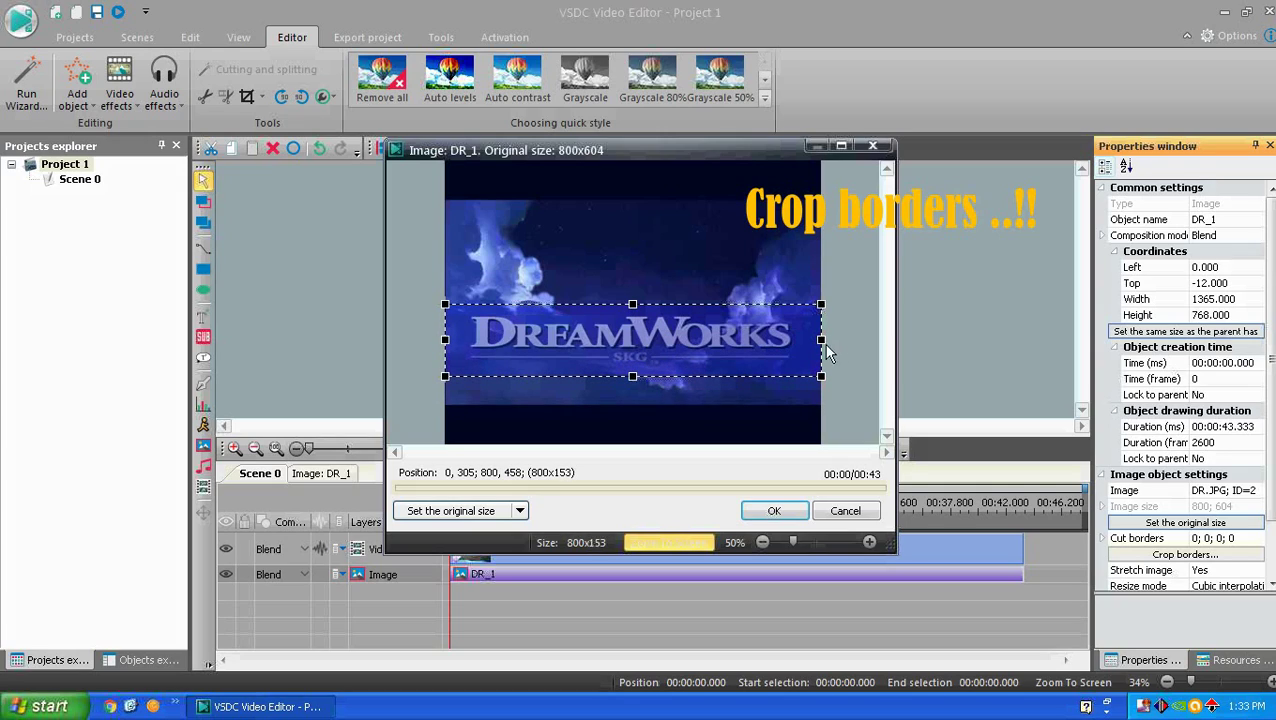
pyautogui.moveTo(820, 339); pyautogui.dragTo(801, 339)
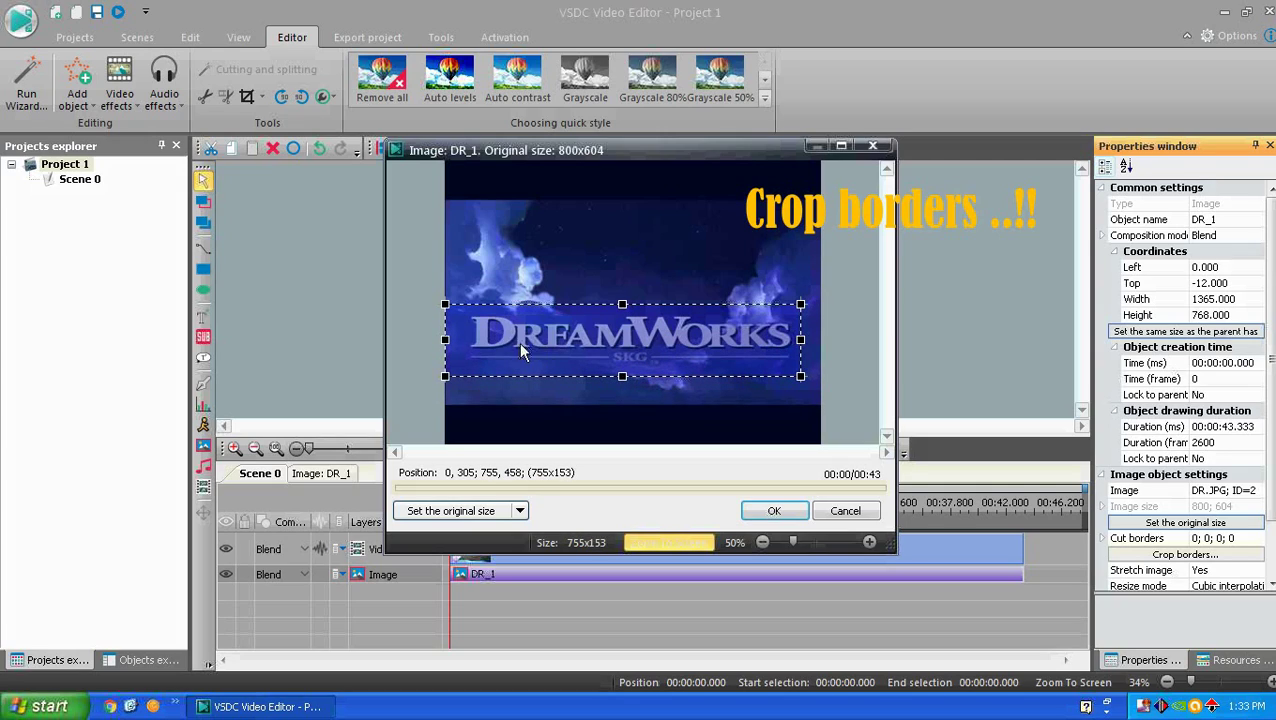
pyautogui.moveTo(440, 339); pyautogui.dragTo(465, 339)
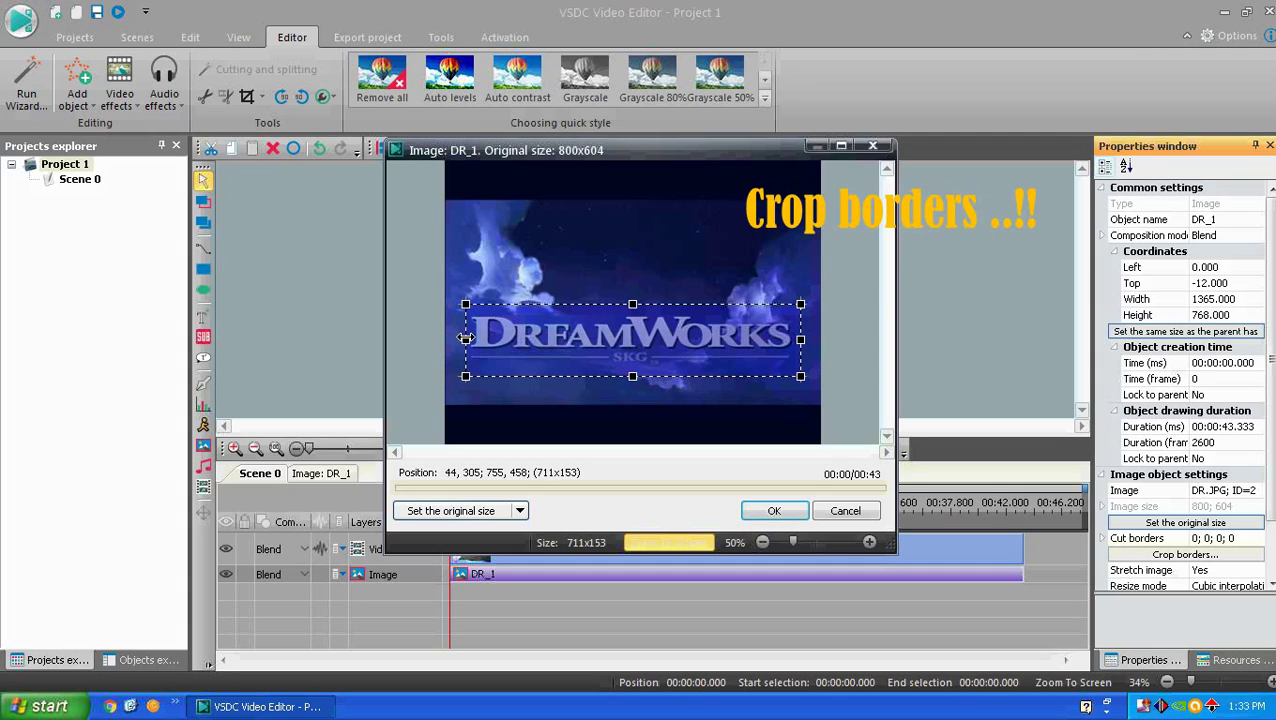
pyautogui.click(775, 511)
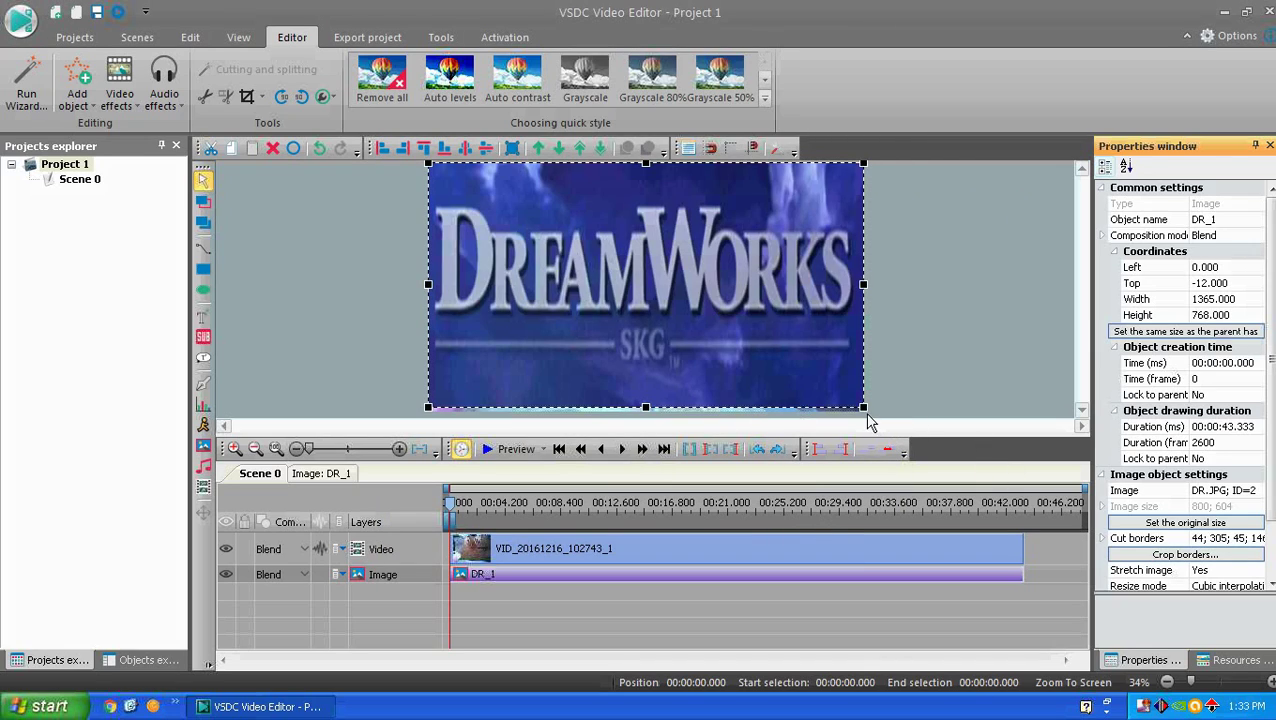
# Resize the cropped logo into a full-width band about 218 high and place it across the middle of the video
pyautogui.moveTo(857, 407); pyautogui.dragTo(636, 249)
pyautogui.moveTo(526, 190); pyautogui.dragTo(528, 292)
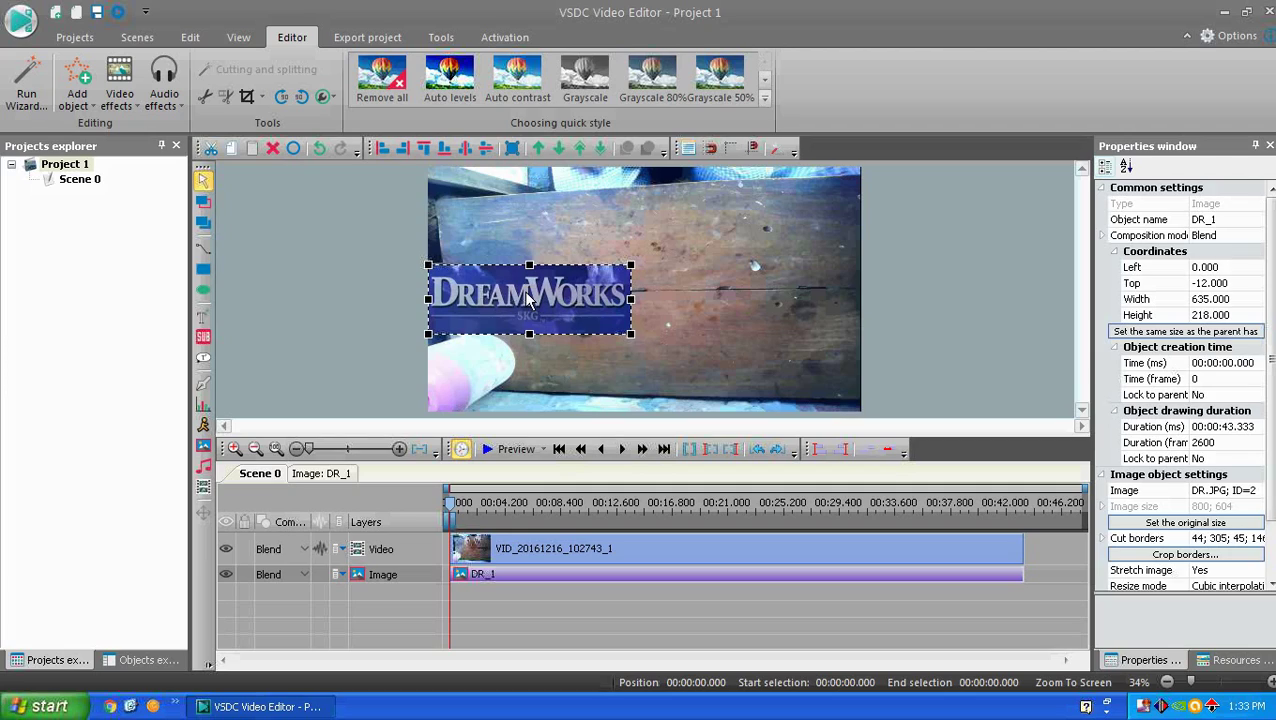
pyautogui.moveTo(631, 298); pyautogui.dragTo(860, 298)
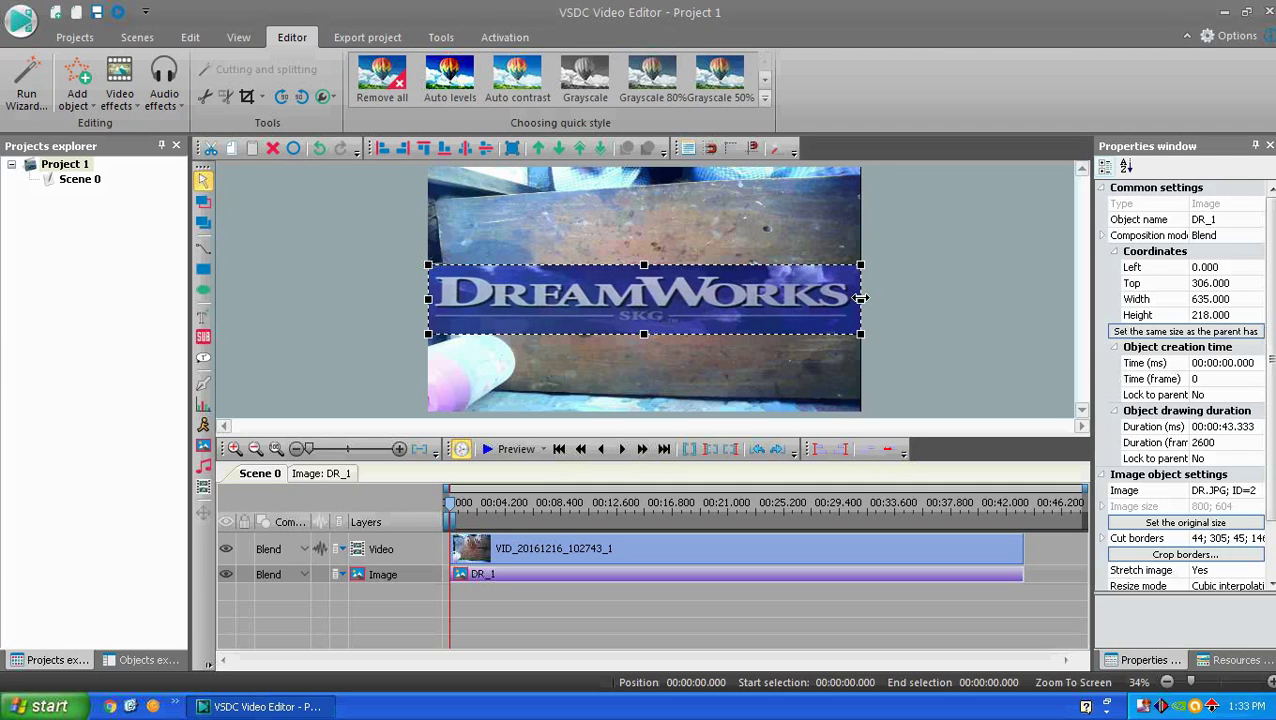
# Set the logo image to the same size as its parent, keeping it selected in Scene 0
pyautogui.click(1218, 338)
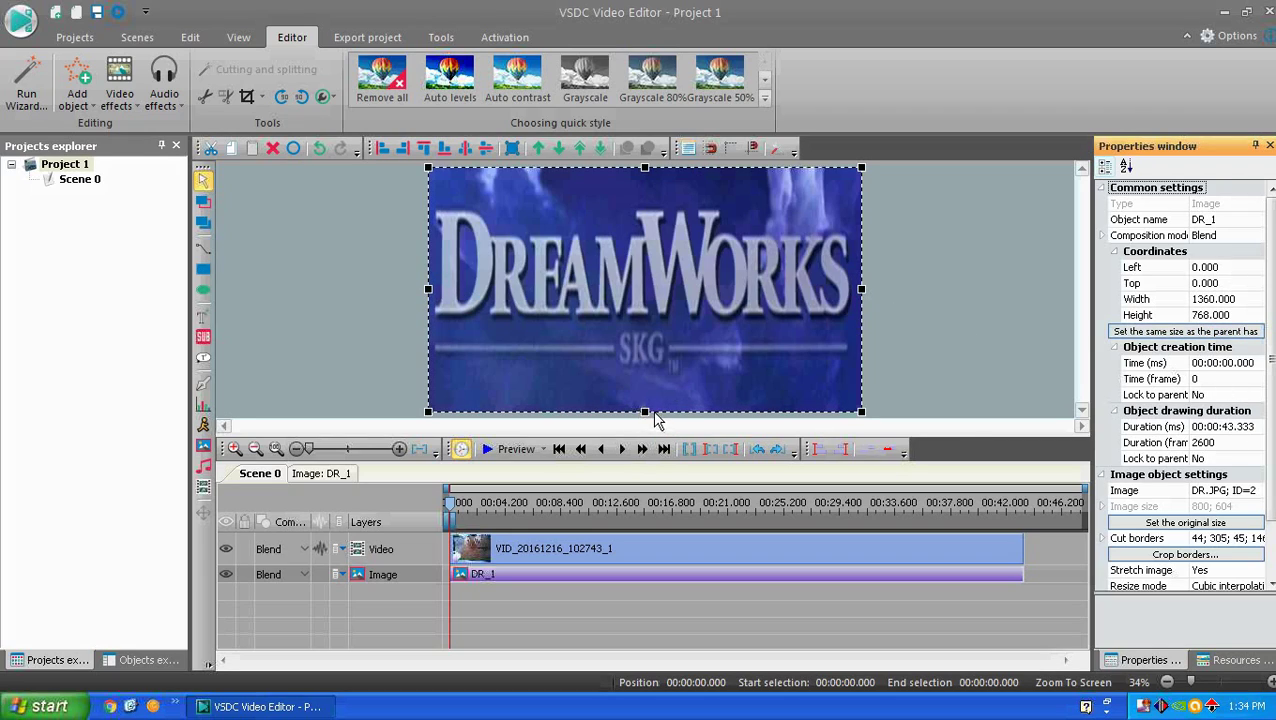
pyautogui.doubleClick(652, 378)
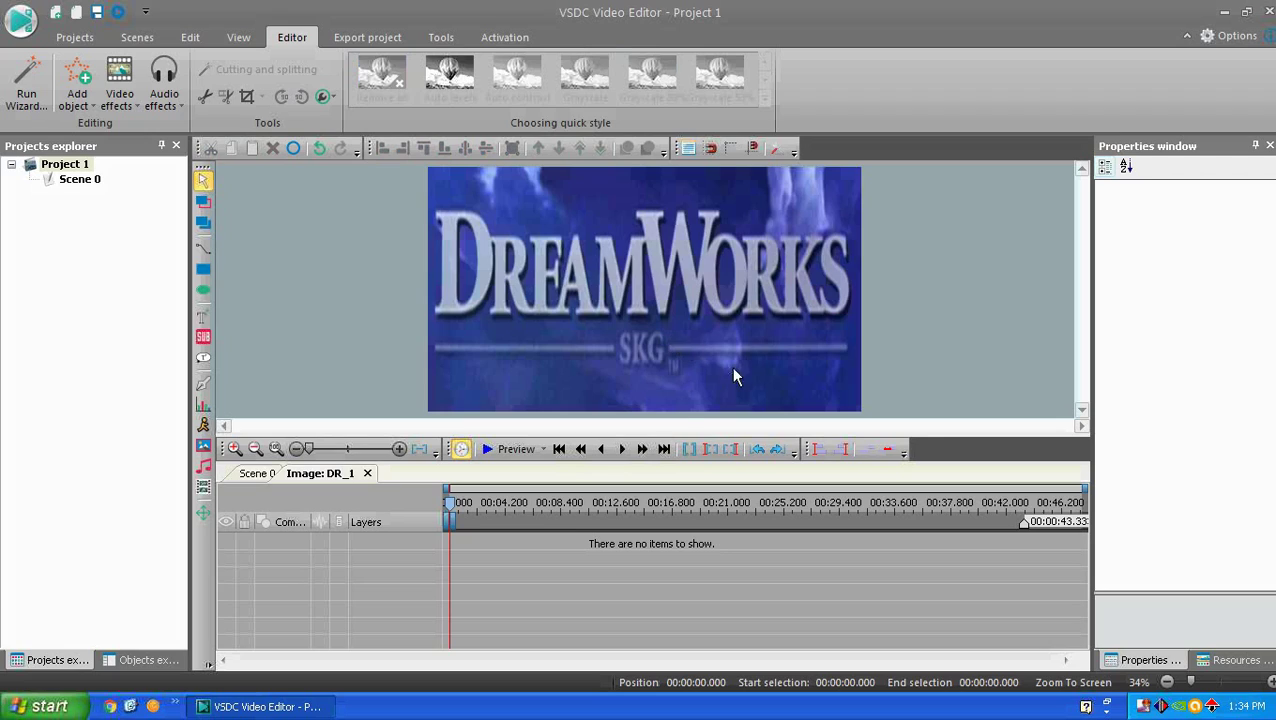
pyautogui.click(250, 476)
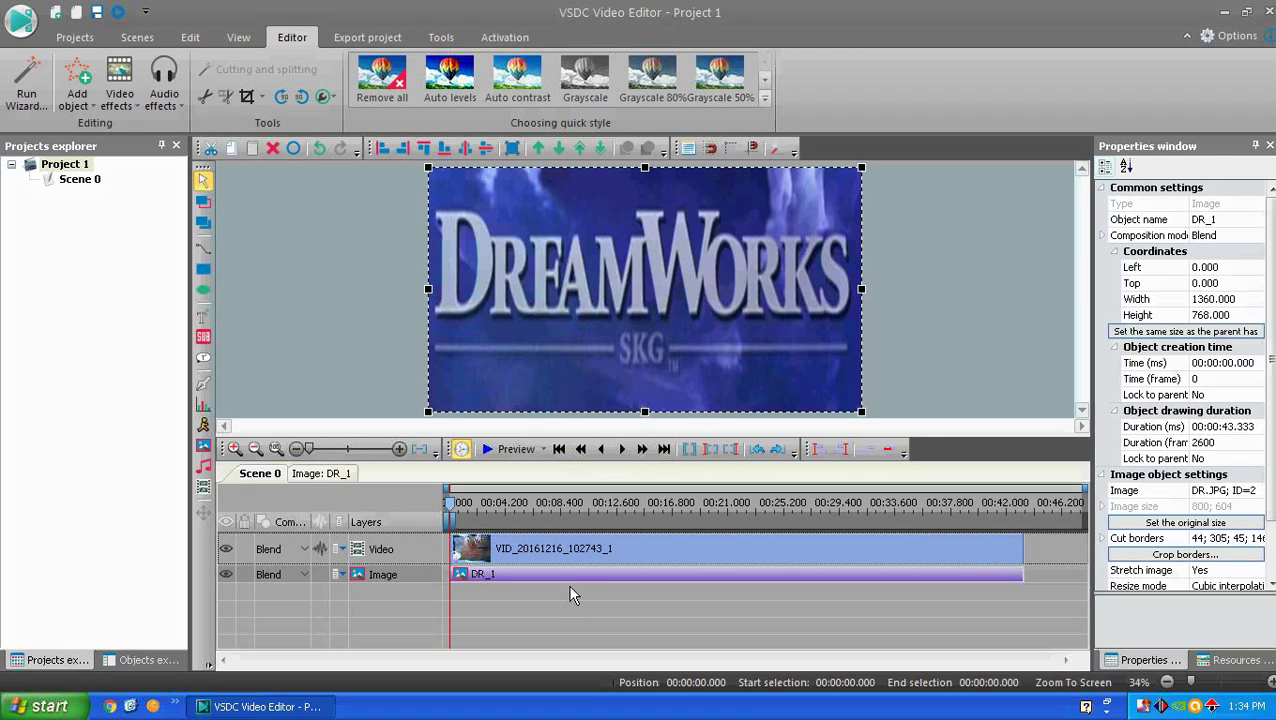
pyautogui.click(396, 576)
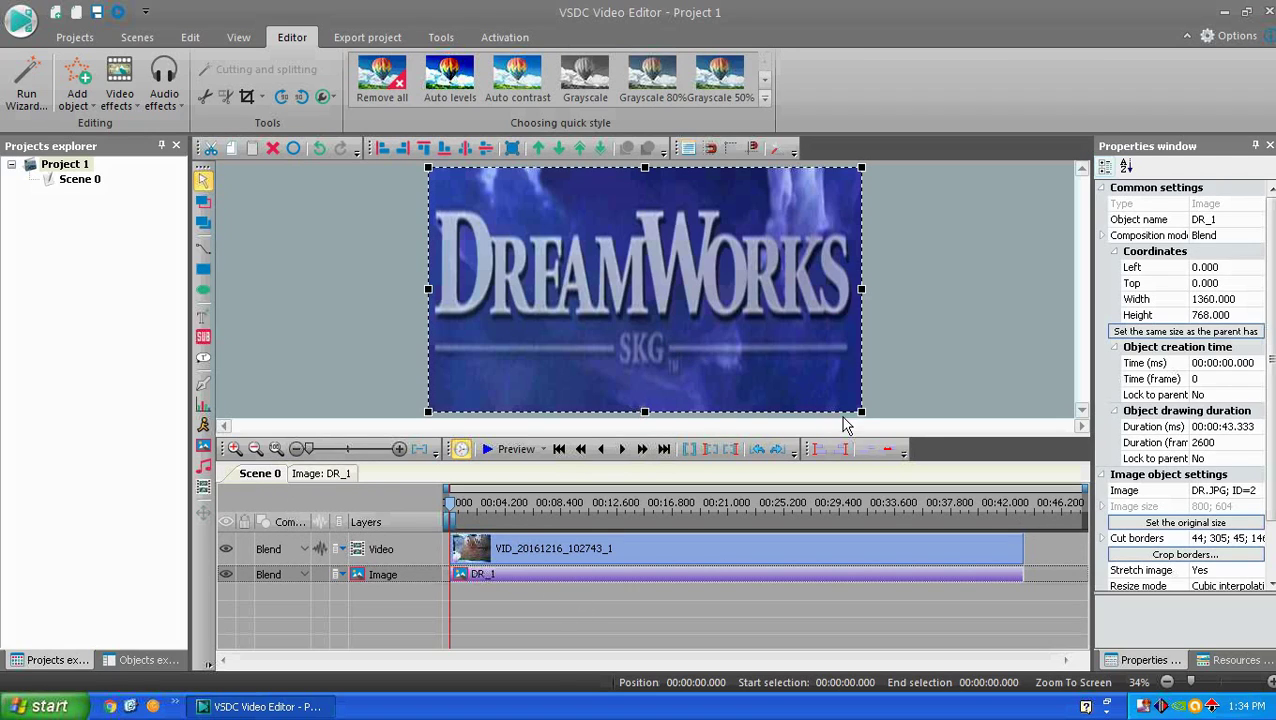
# Shrink the logo image to about 729 by 282 and place it in the video's lower-right corner, at about 626, 477
pyautogui.moveTo(645, 411); pyautogui.dragTo(707, 257)
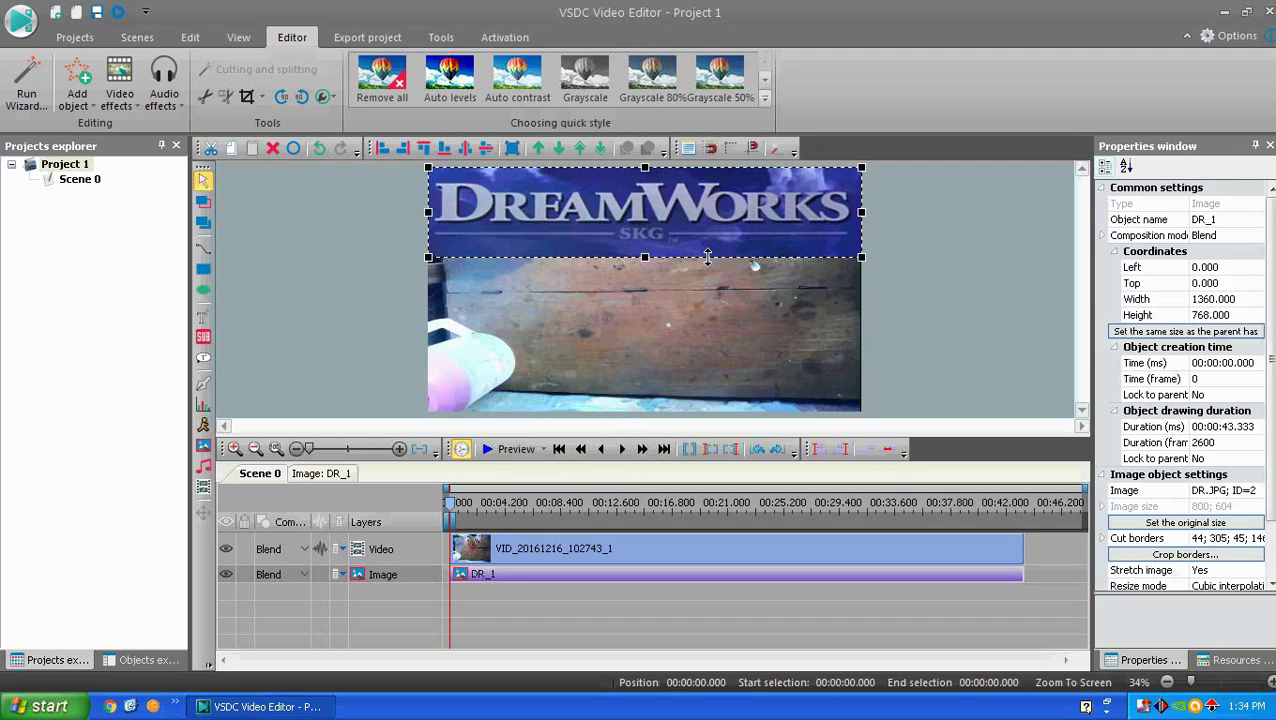
pyautogui.moveTo(861, 212); pyautogui.dragTo(661, 212)
pyautogui.moveTo(527, 208); pyautogui.dragTo(725, 361)
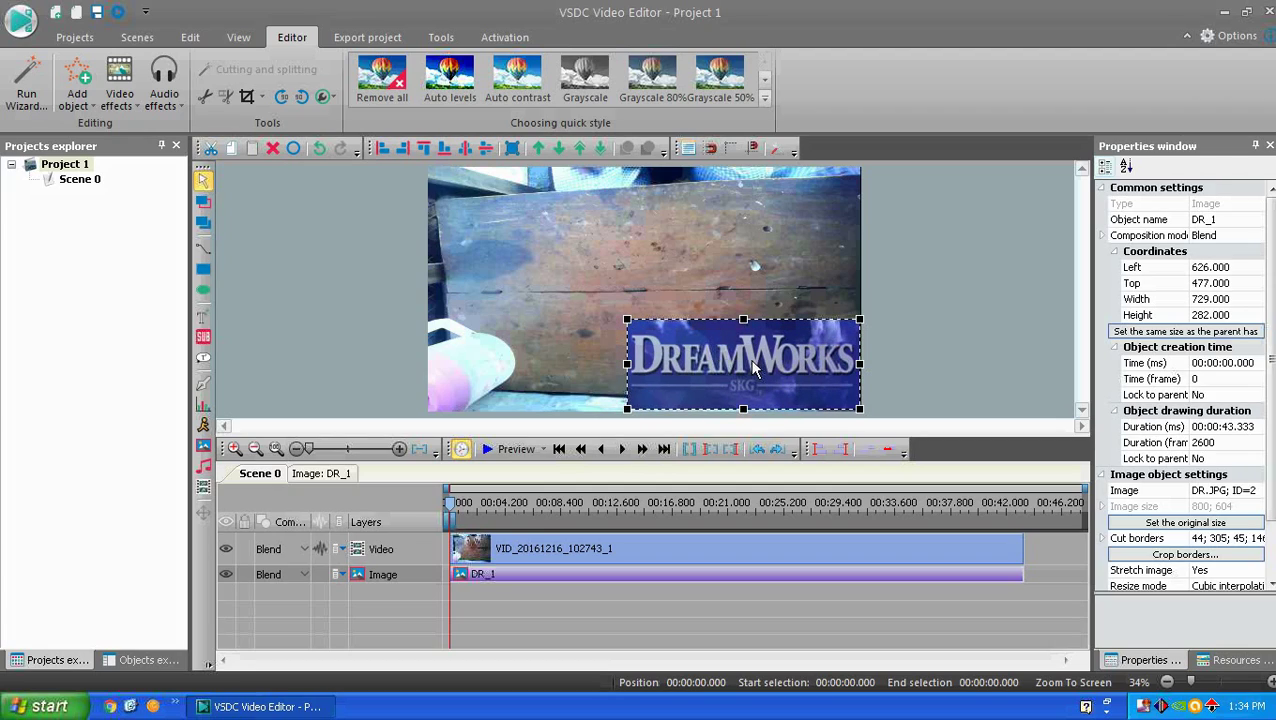
# Nudge the logo image down to a top coordinate of 486 so it meets the video's lower edge
pyautogui.press('Down')
pyautogui.press('Down')
pyautogui.press('Down')
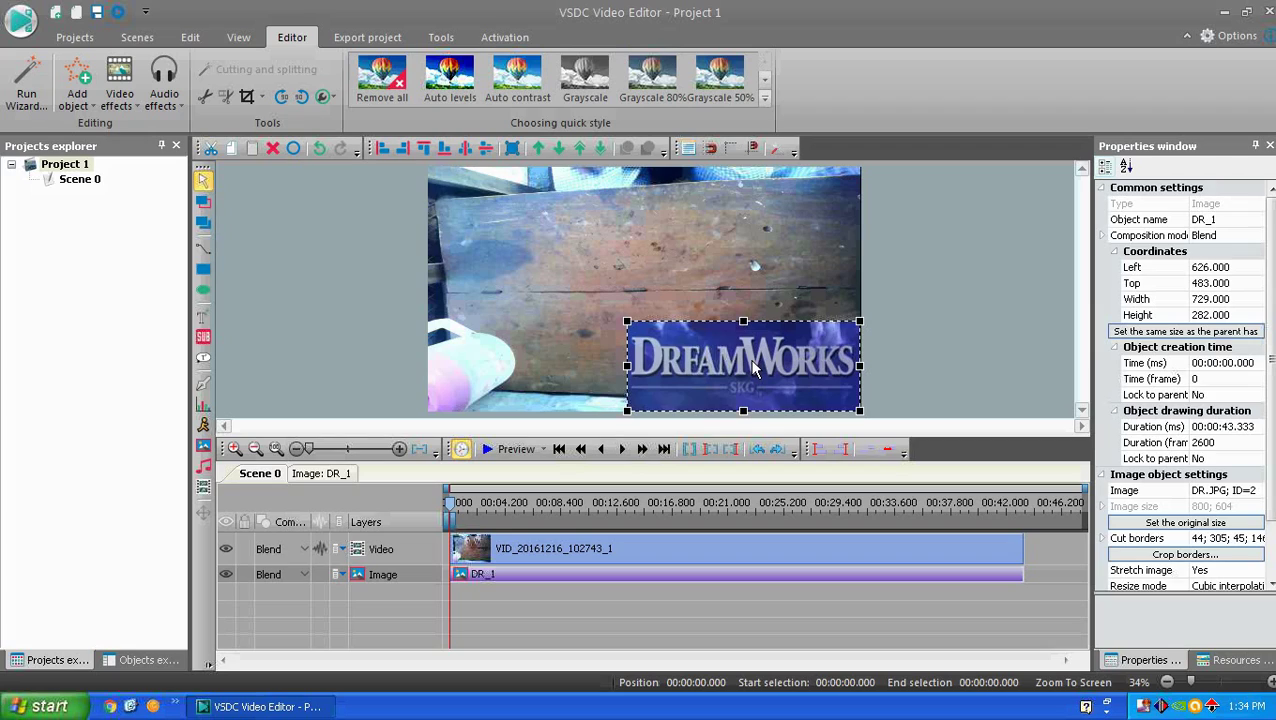
pyautogui.click(1010, 372)
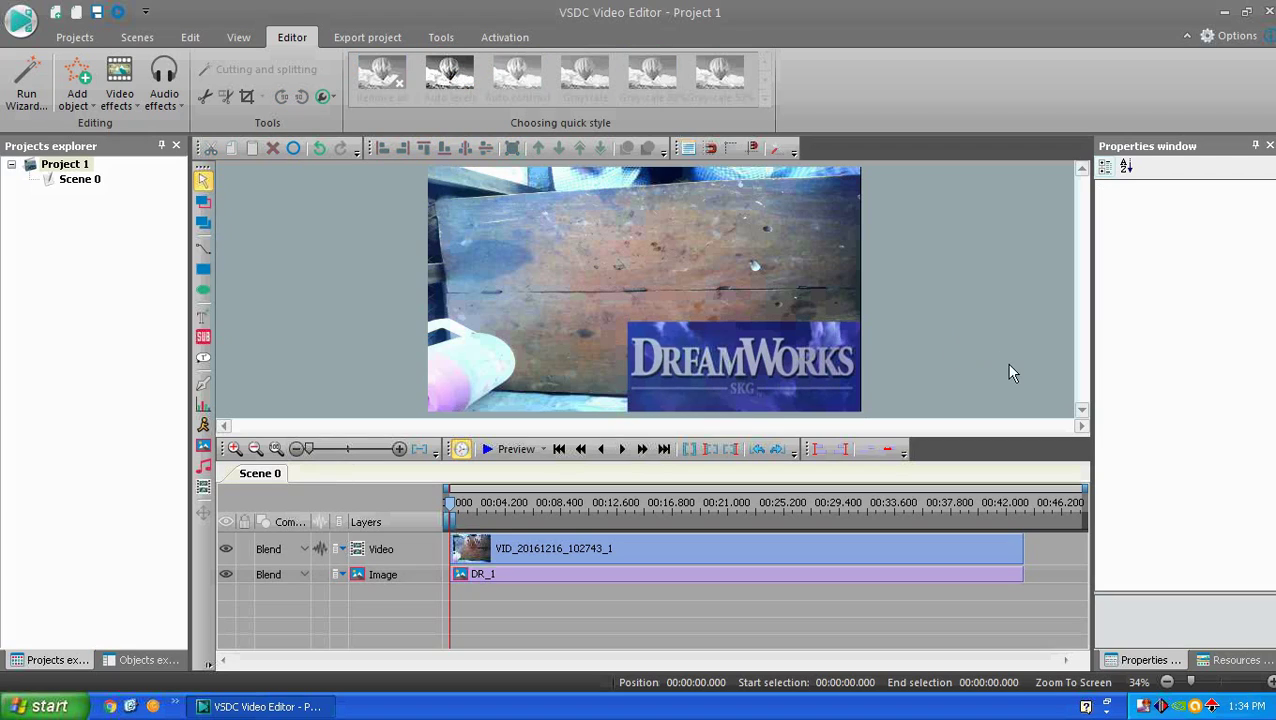
# Add a custom transparency effect to the logo image, covering the whole parent duration on an added layer
pyautogui.click(765, 370)
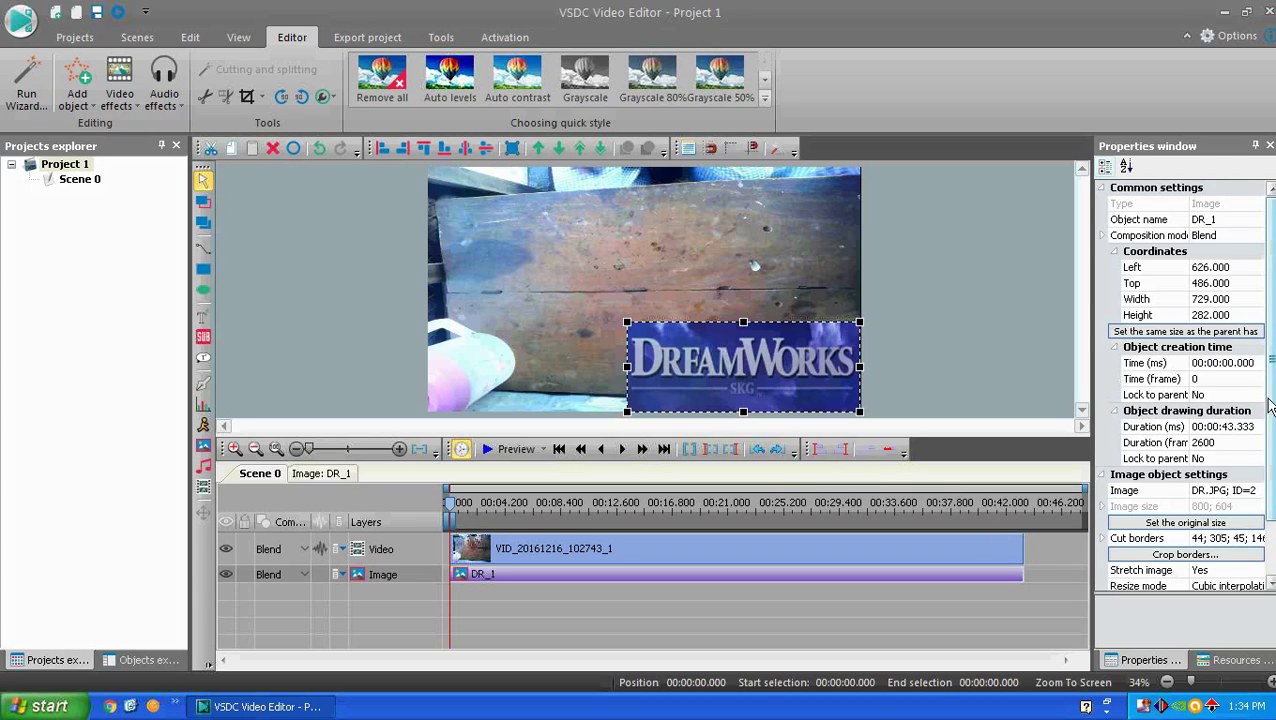
pyautogui.scroll(-2, 1273, 374)
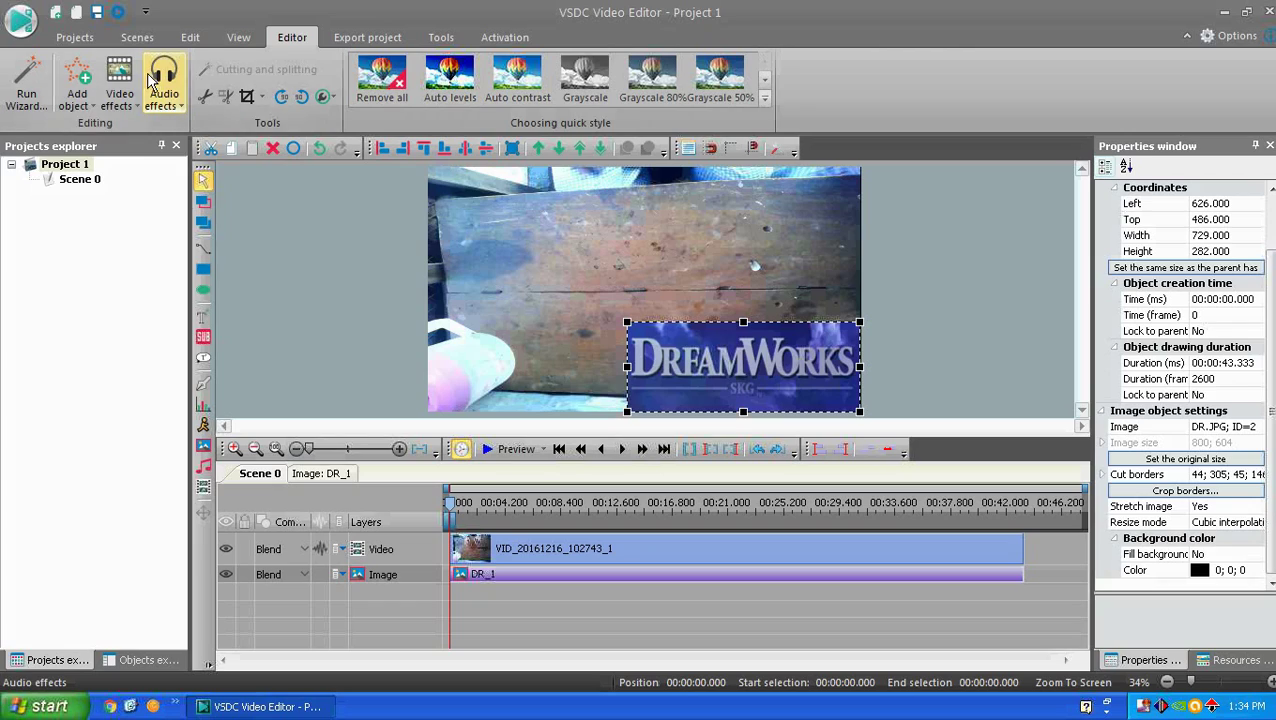
pyautogui.click(119, 92)
pyautogui.moveTo(200, 232)
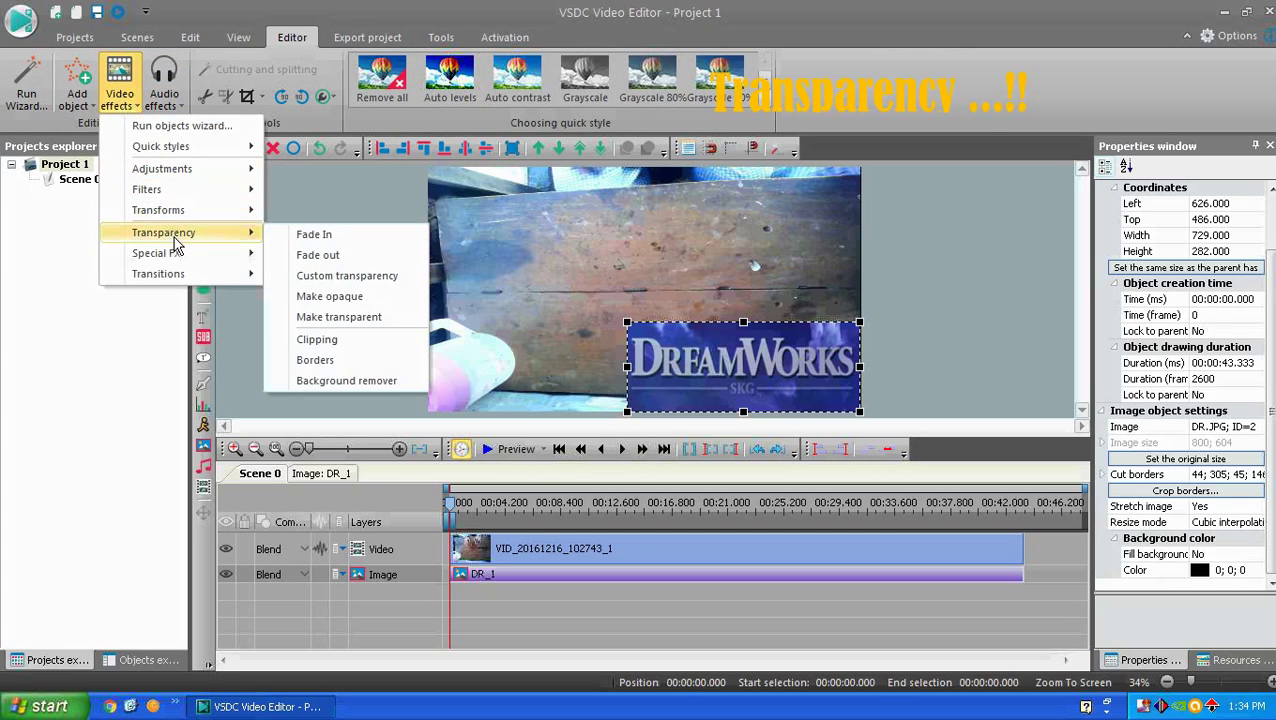
pyautogui.click(383, 277)
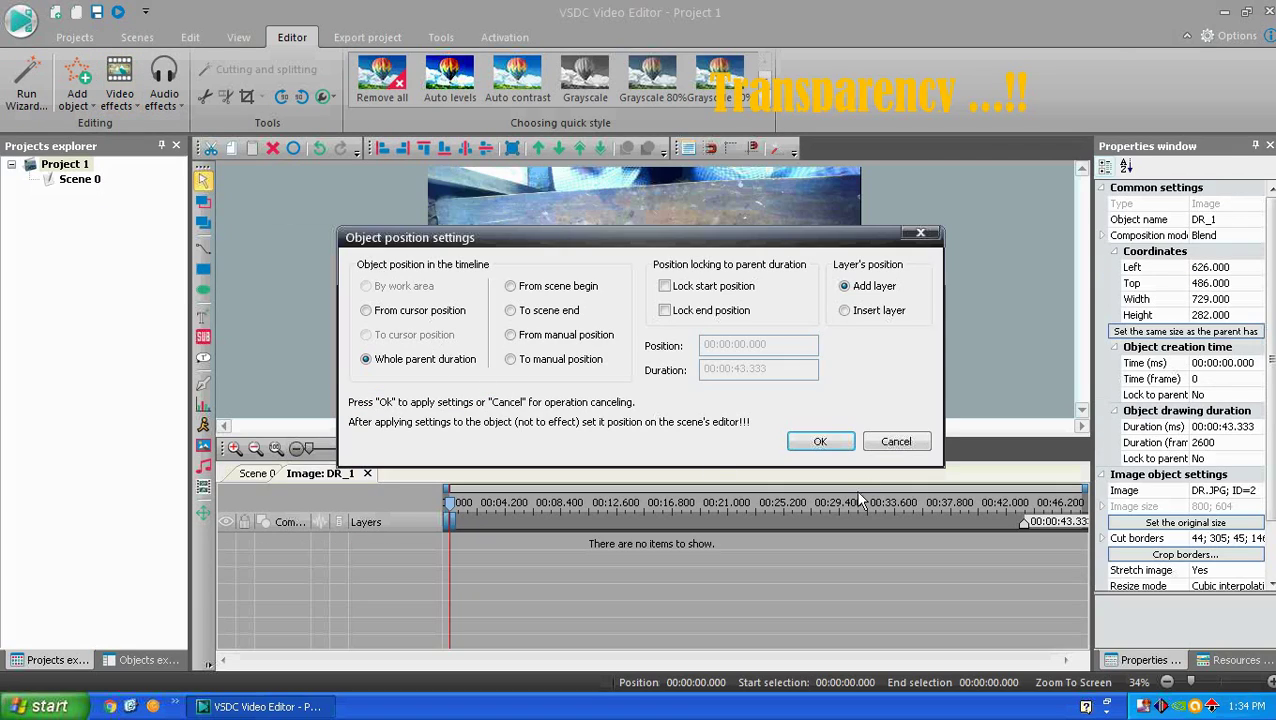
pyautogui.click(820, 442)
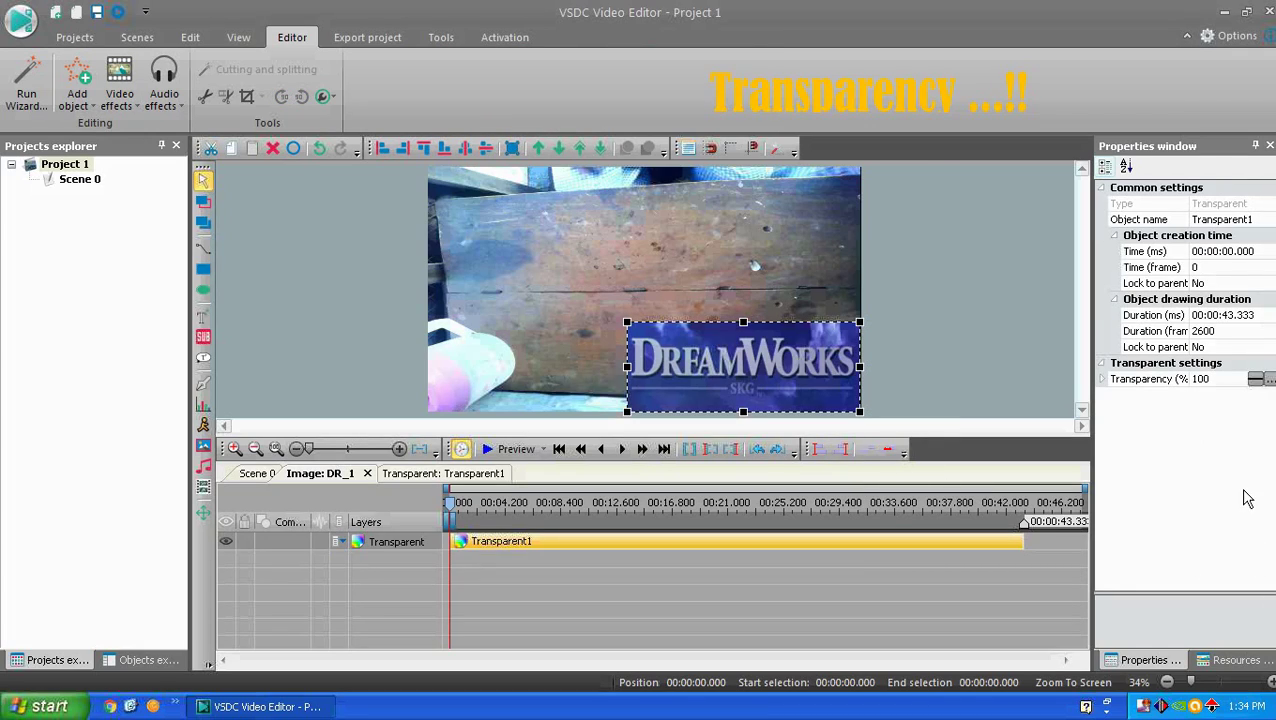
# Set both the initial and final values of the logo's transparency to 40 and preview the scene
pyautogui.click(1216, 379)
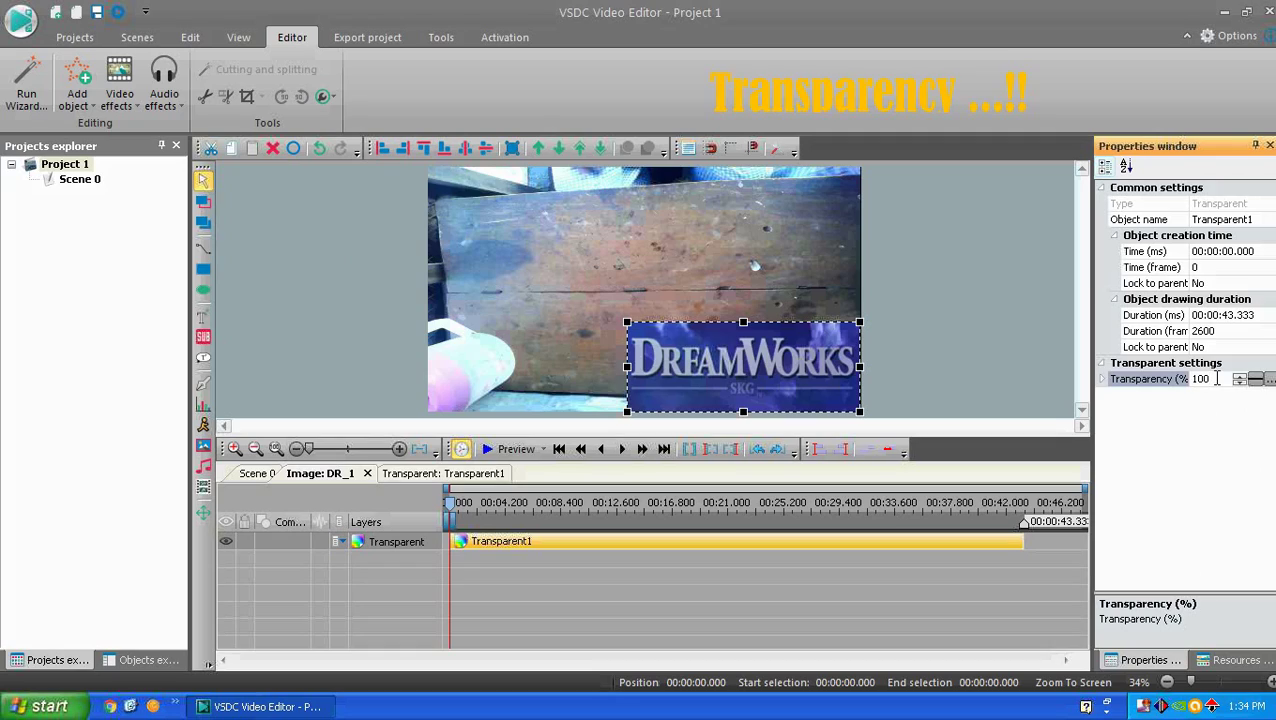
pyautogui.click(1104, 380)
pyautogui.click(1218, 396)
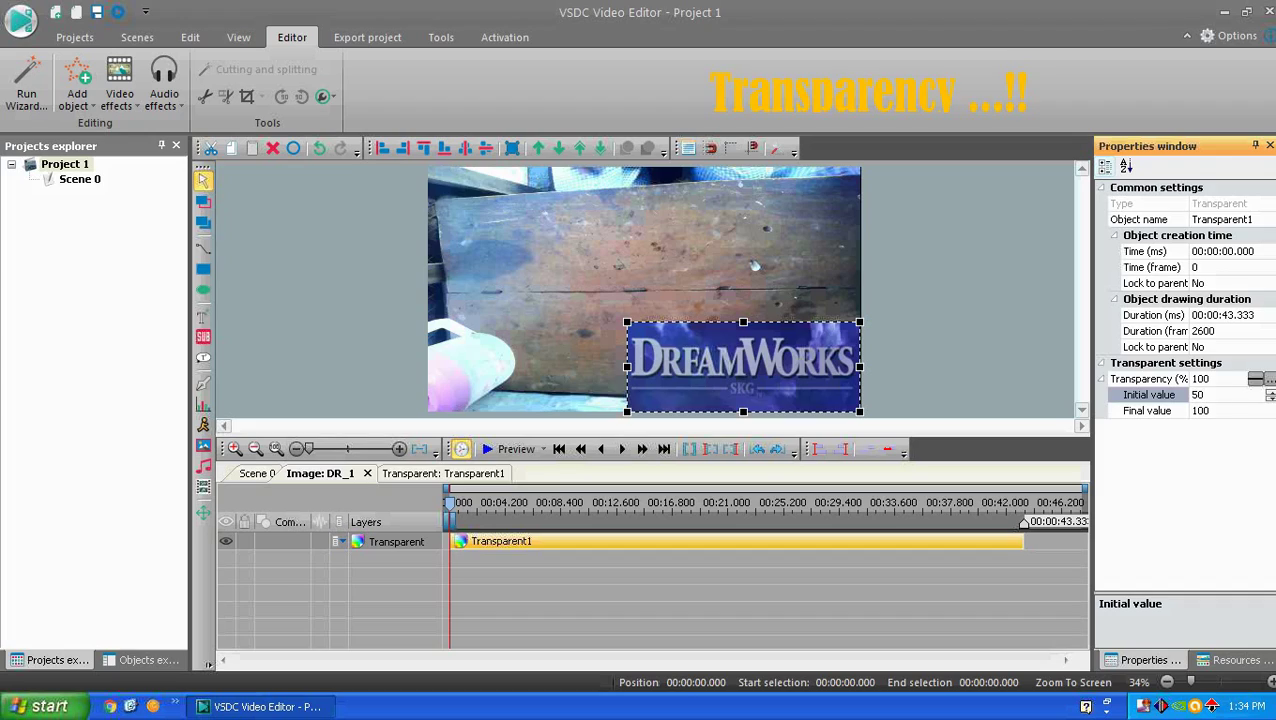
pyautogui.click(1229, 411)
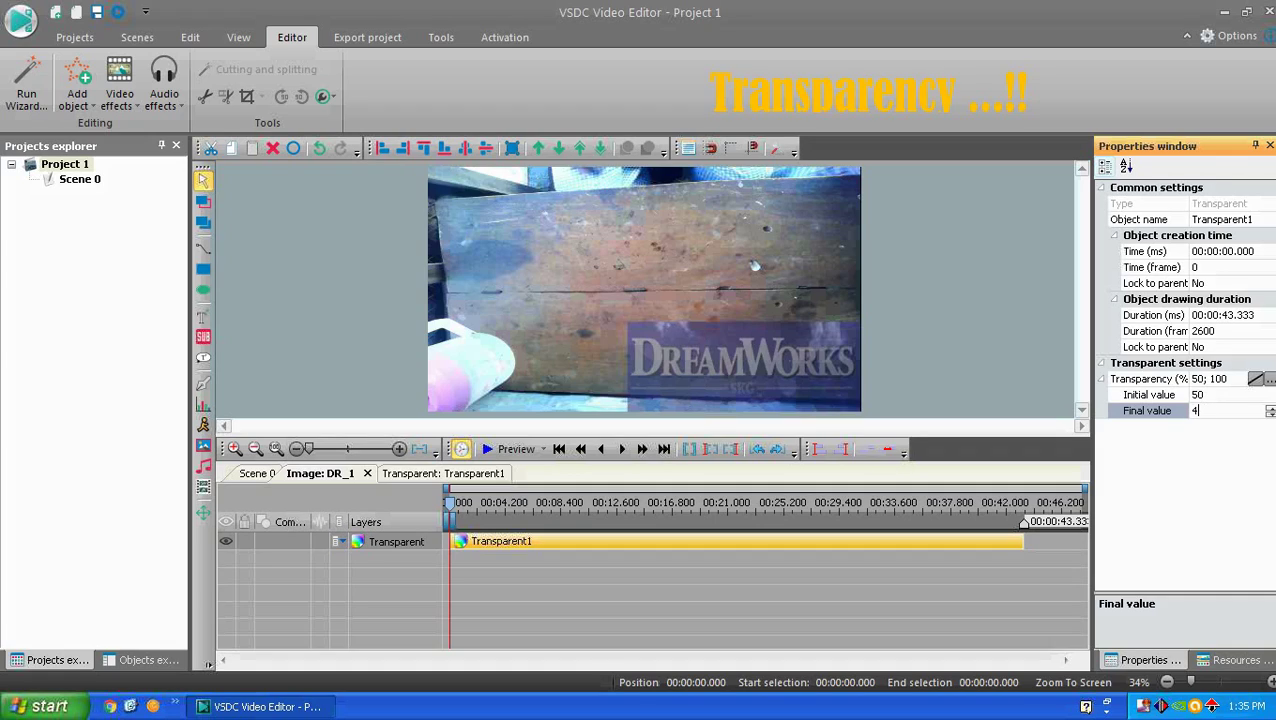
pyautogui.click(1240, 394)
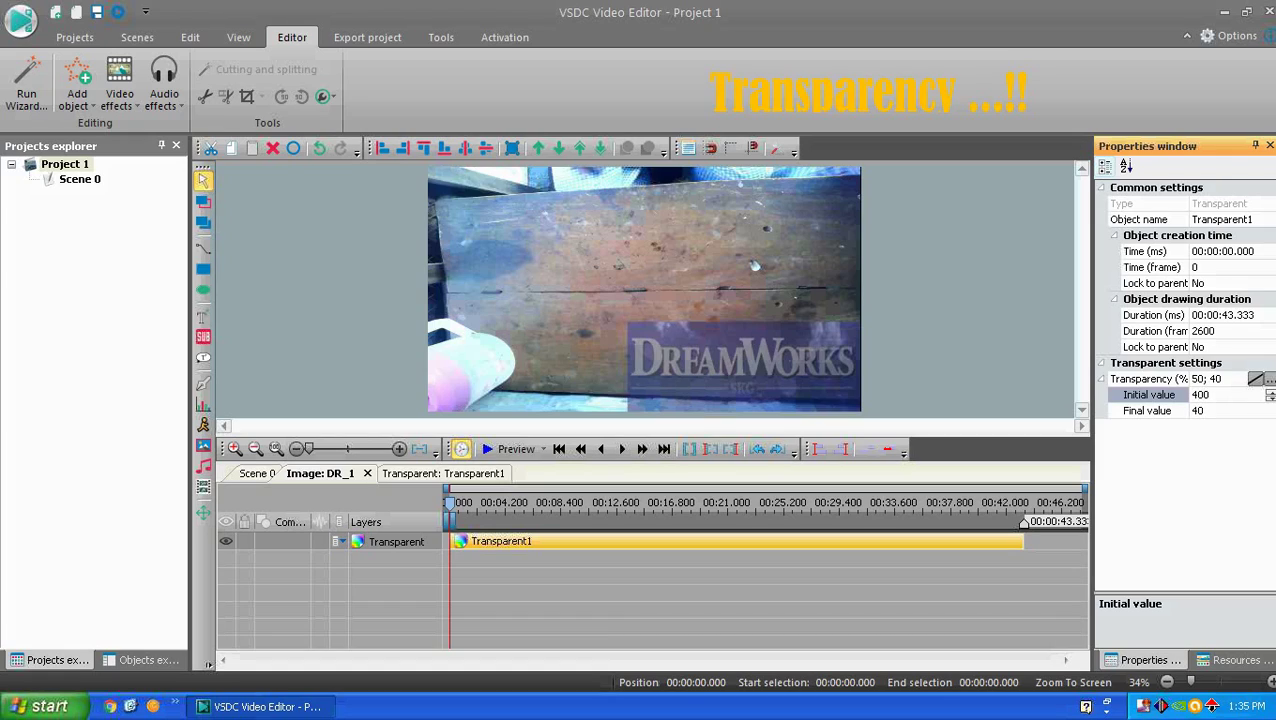
pyautogui.write('40')
pyautogui.press('Down')
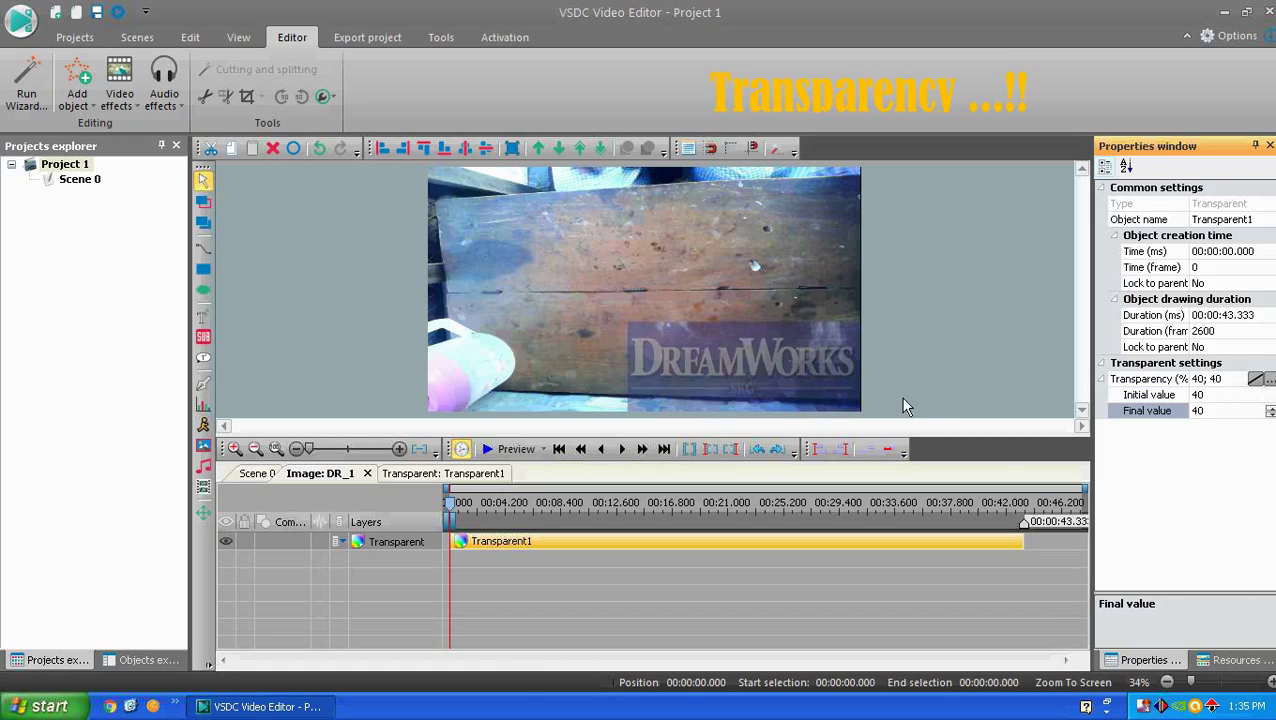
pyautogui.click(497, 452)
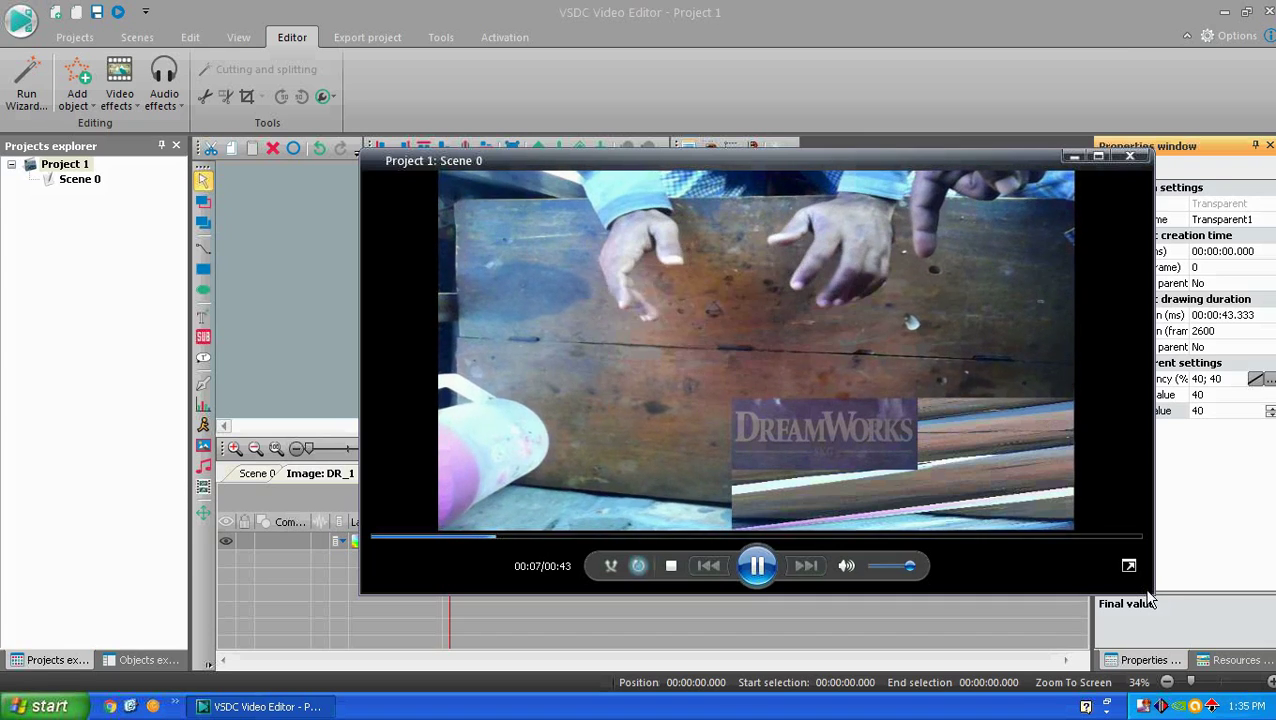
pyautogui.click(1131, 158)
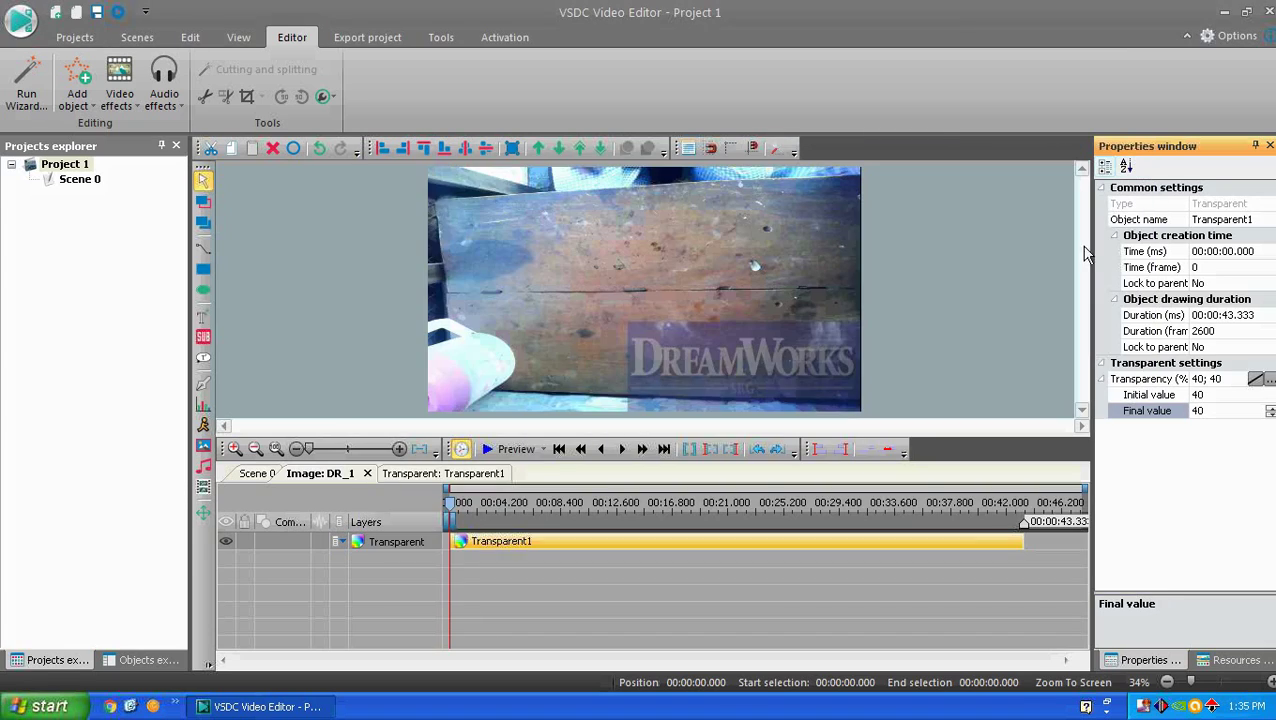
# Resize the logo to 729 by 262 in the video's upper-right corner, at about 635, 0, and preview the scene
pyautogui.click(783, 352)
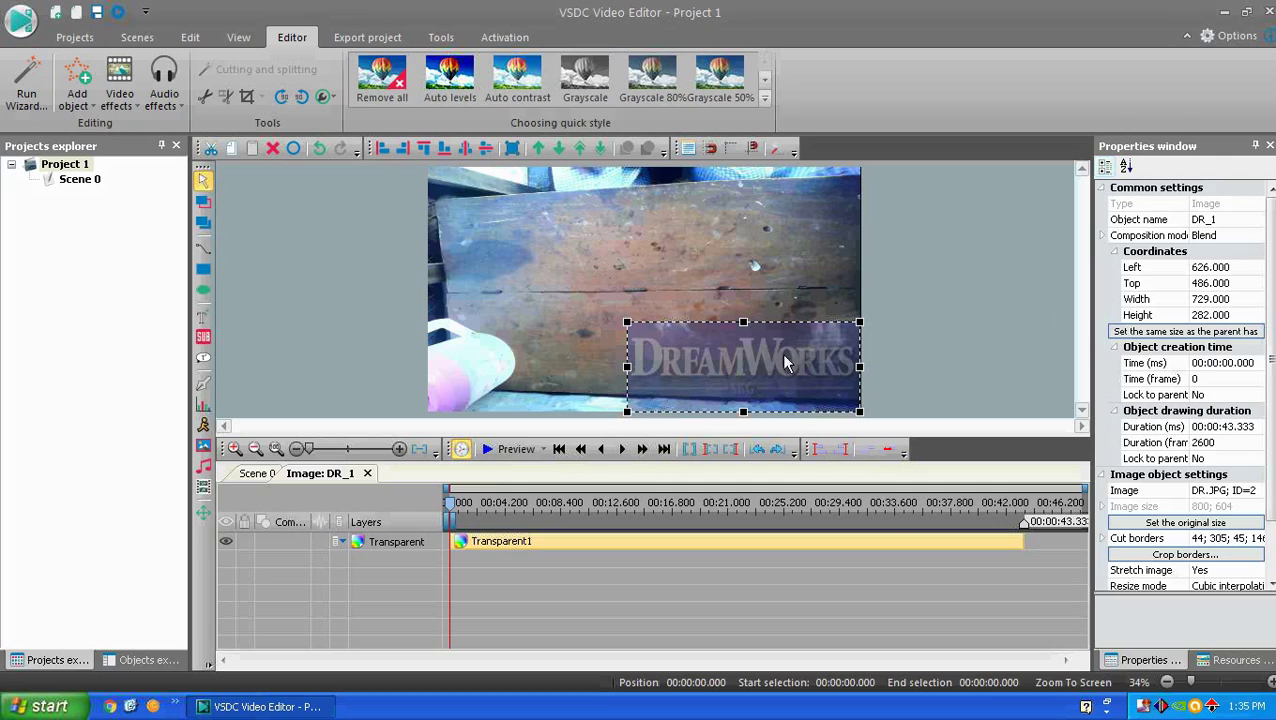
pyautogui.moveTo(743, 323); pyautogui.dragTo(743, 329)
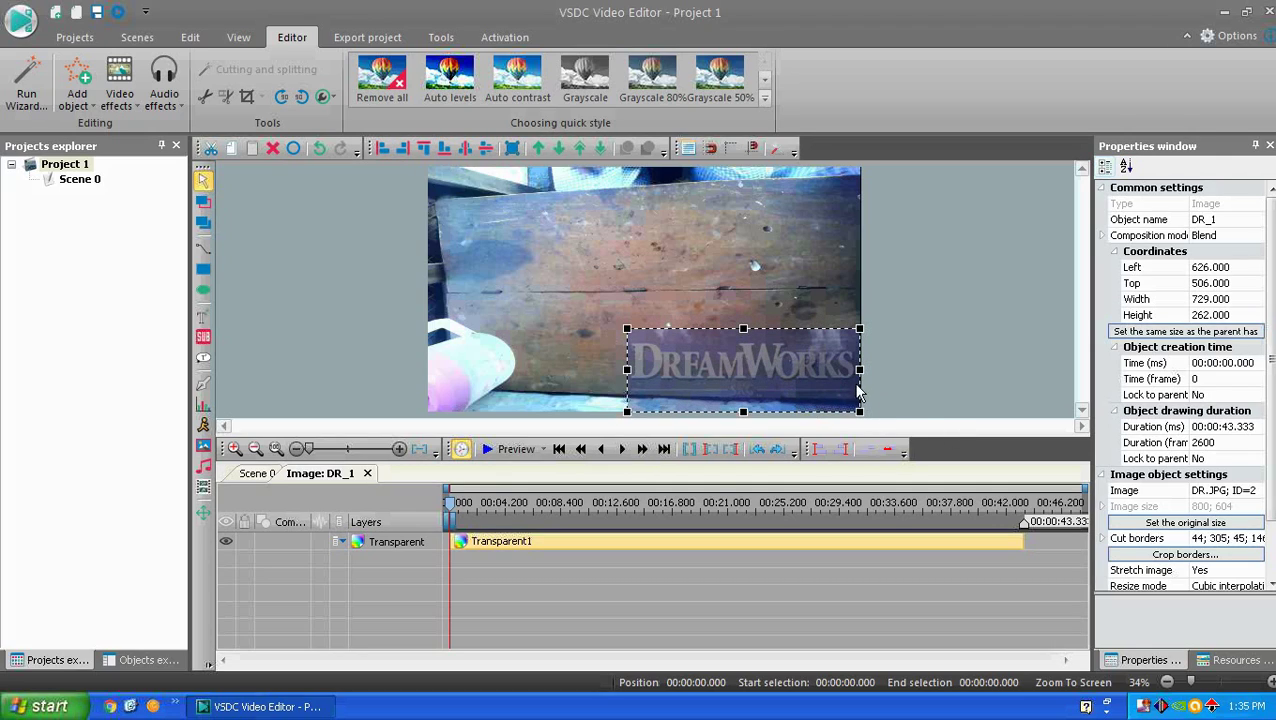
pyautogui.moveTo(791, 377); pyautogui.dragTo(796, 212)
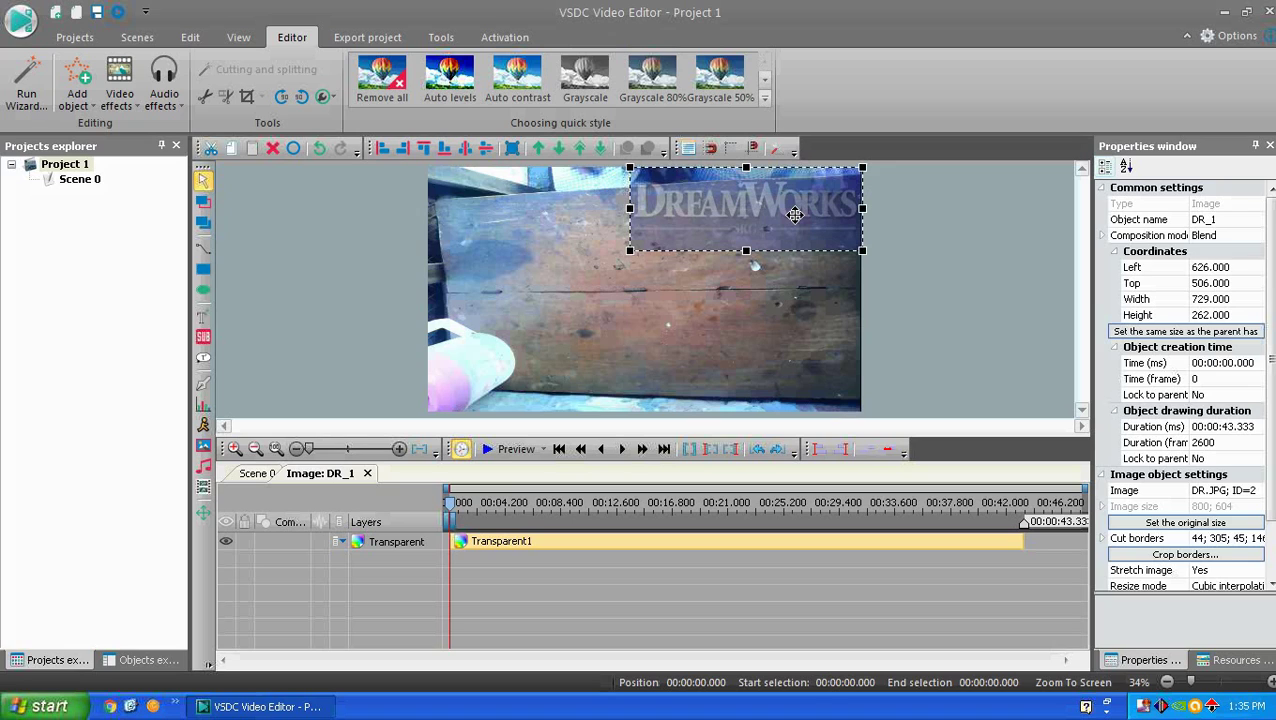
pyautogui.click(487, 450)
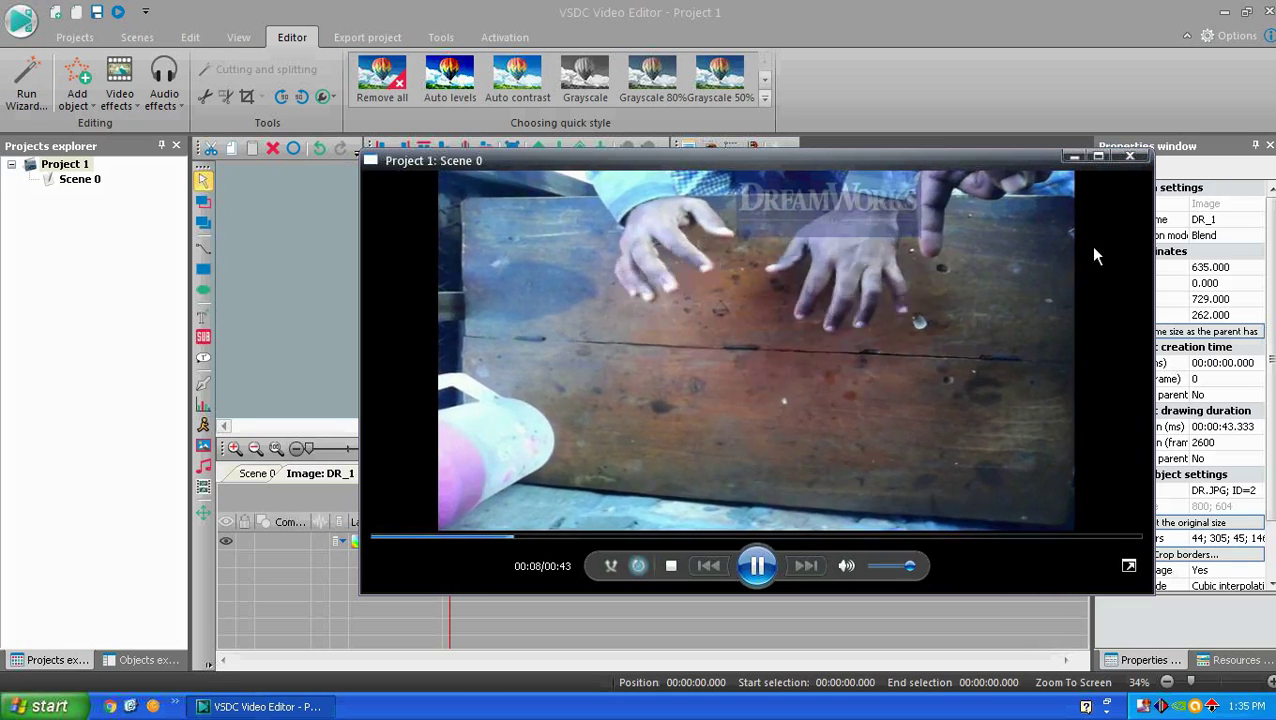
pyautogui.click(1131, 159)
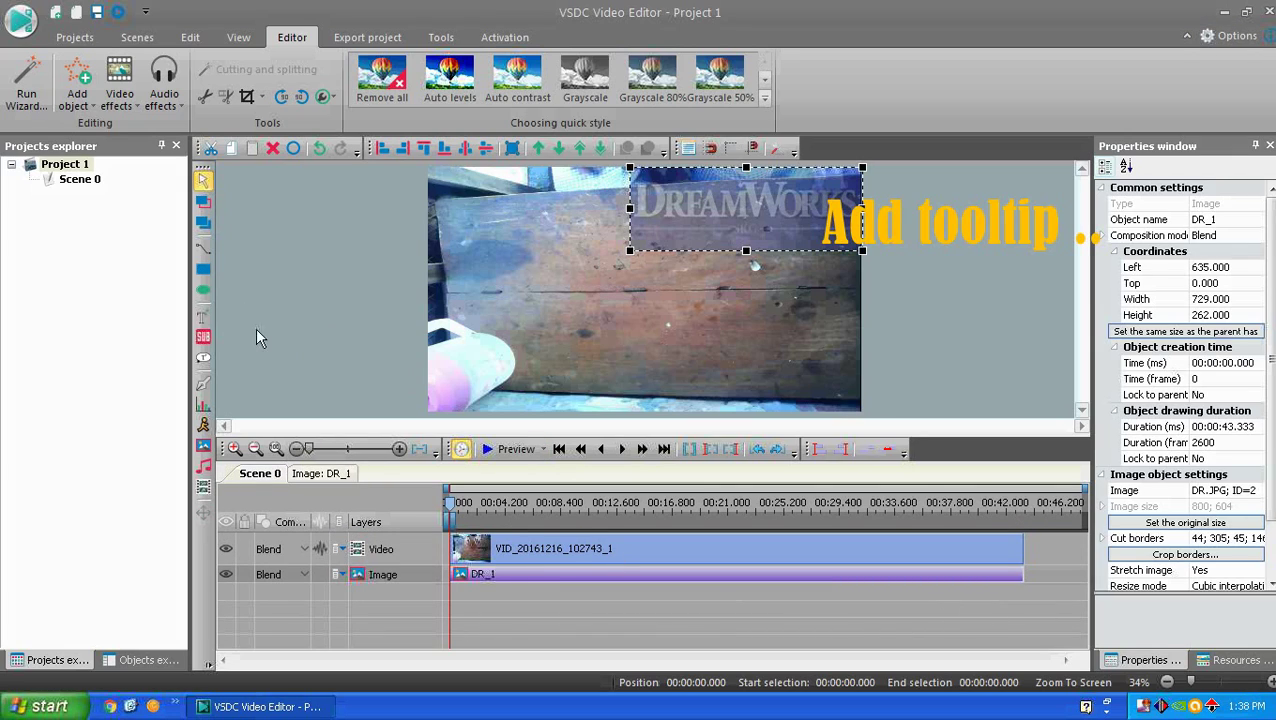
# Add a tooltip from the cursor position, about 647 by 262, and place it at about 97, 142 on the video
pyautogui.click(203, 358)
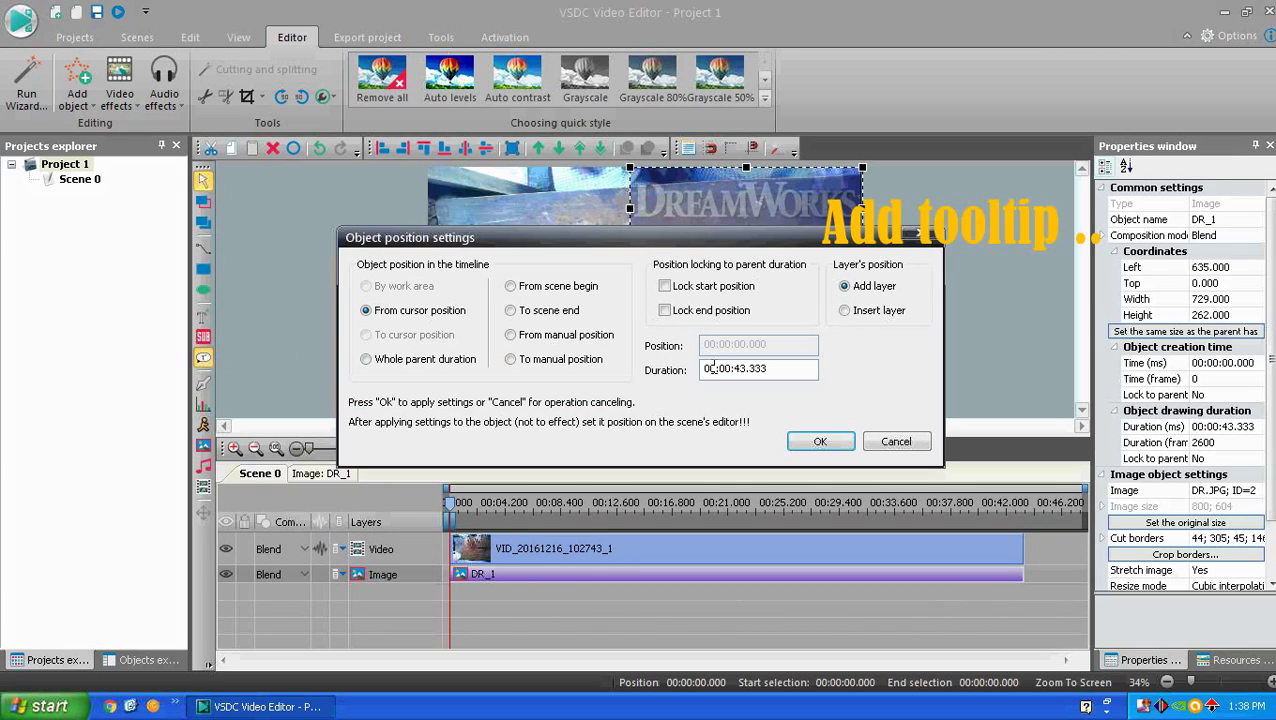
pyautogui.click(815, 440)
pyautogui.moveTo(529, 258); pyautogui.dragTo(736, 342)
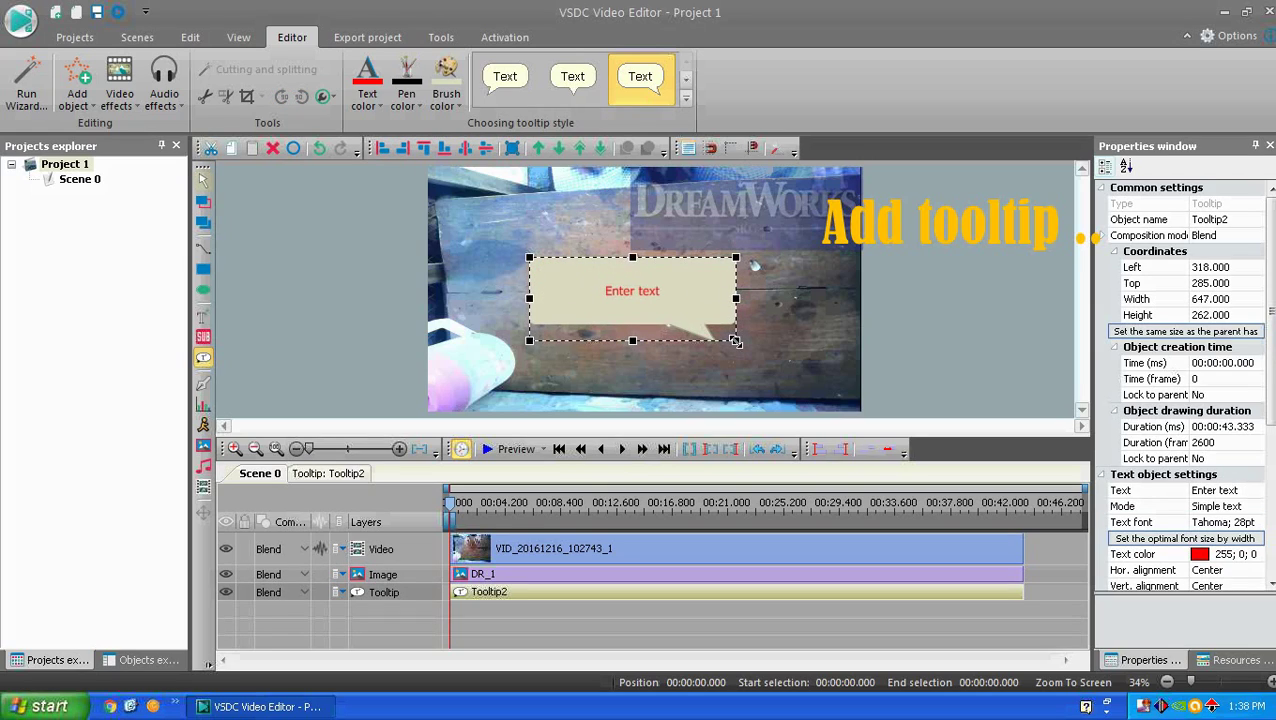
pyautogui.moveTo(645, 305); pyautogui.dragTo(577, 253)
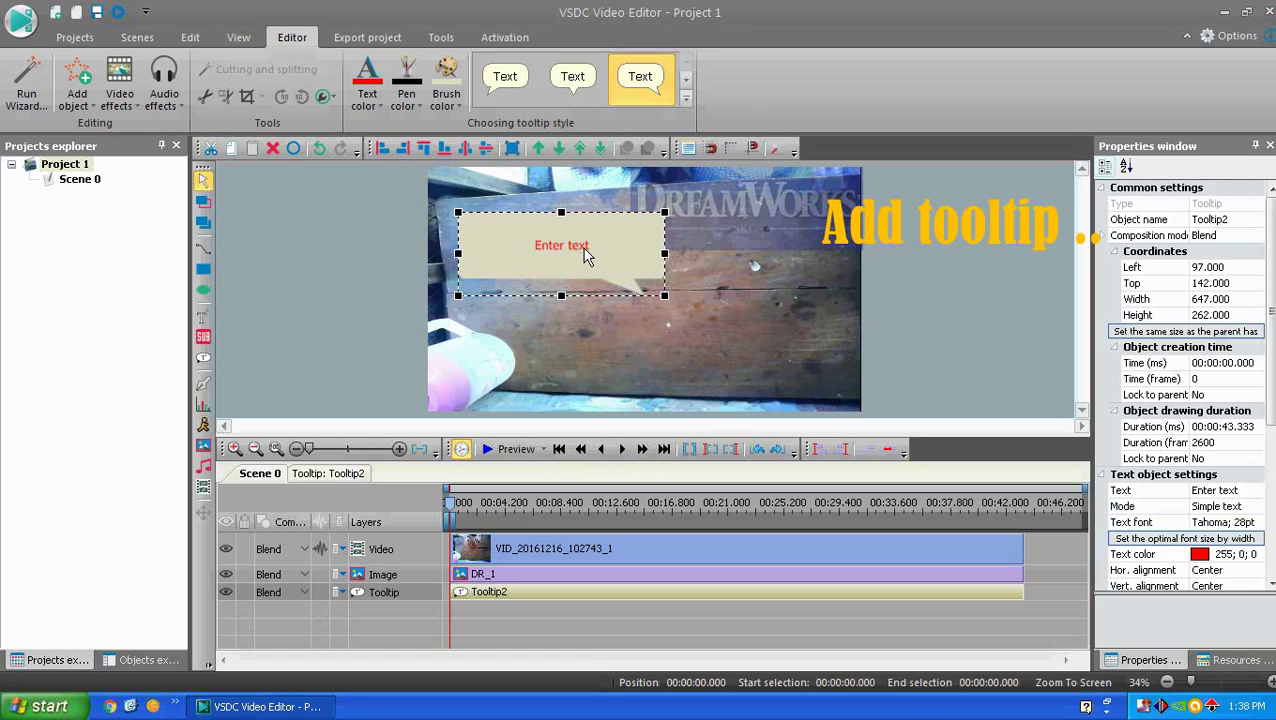
# Replace the tooltip's placeholder text with "Dear Pc" in simple text mode
pyautogui.rightClick(586, 256)
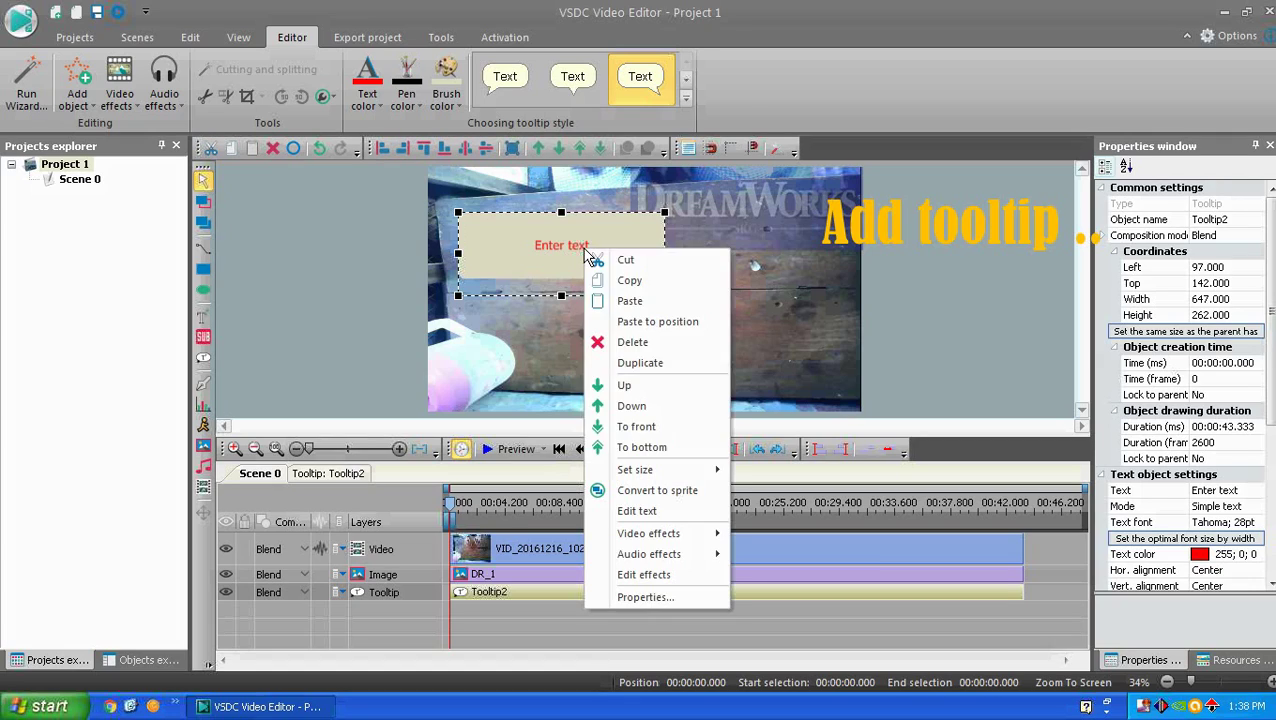
pyautogui.click(668, 512)
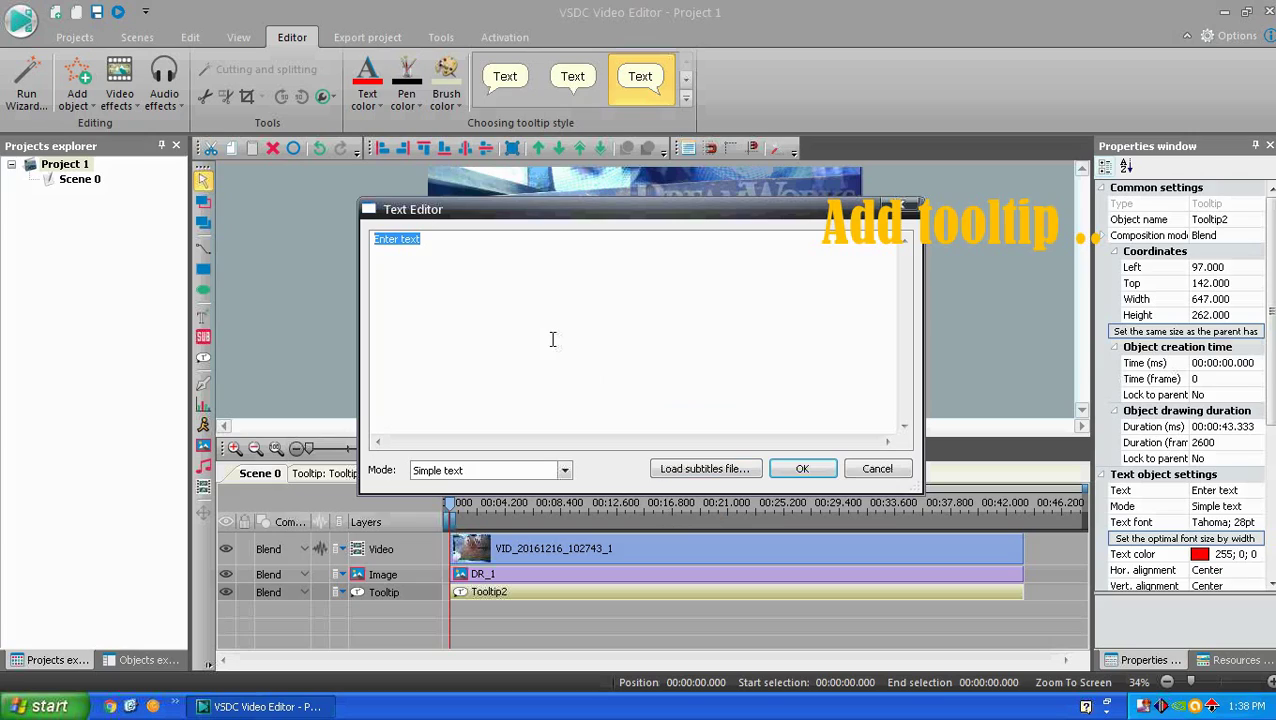
pyautogui.press('BackSpace')
pyautogui.write('P')
pyautogui.press('BackSpace')
pyautogui.press('BackSpace')
pyautogui.press('BackSpace')
pyautogui.press('BackSpace')
pyautogui.press('BackSpace')
pyautogui.press('BackSpace')
pyautogui.press('BackSpace')
pyautogui.click(818, 469)
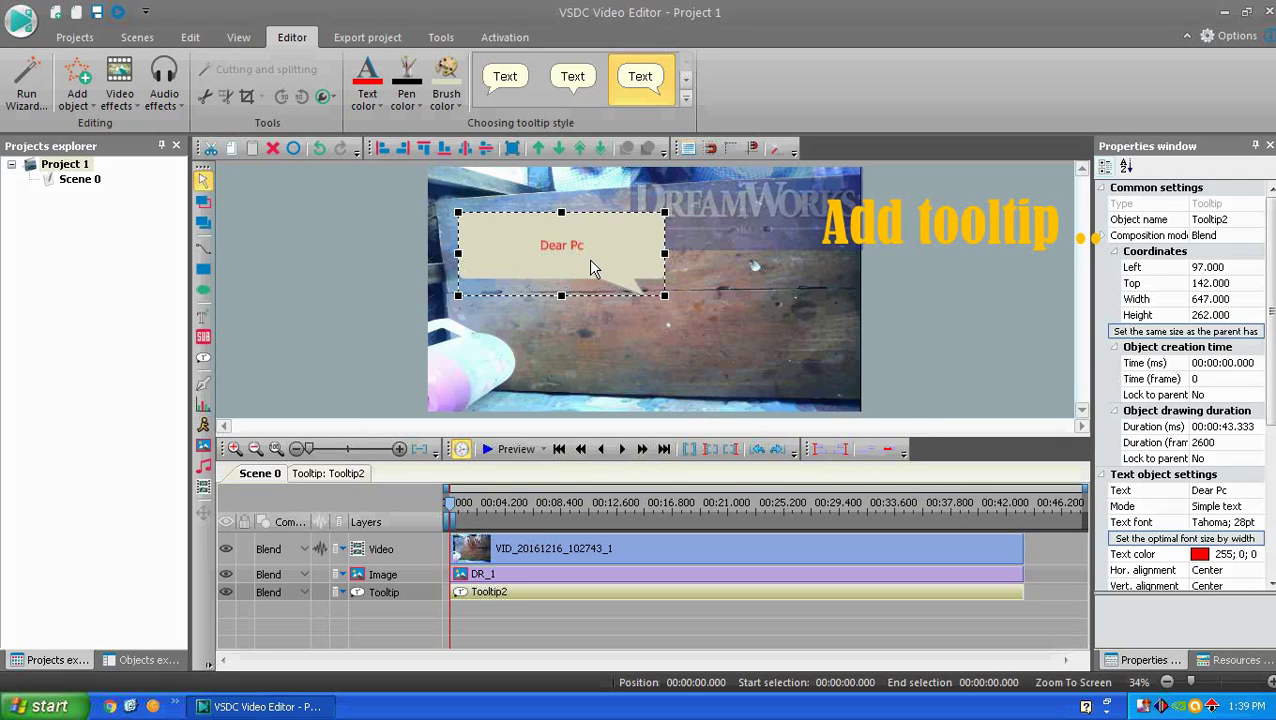
# Try the simple tooltip style and the right tooltip style with a downward-slanting pointer
pyautogui.click(685, 97)
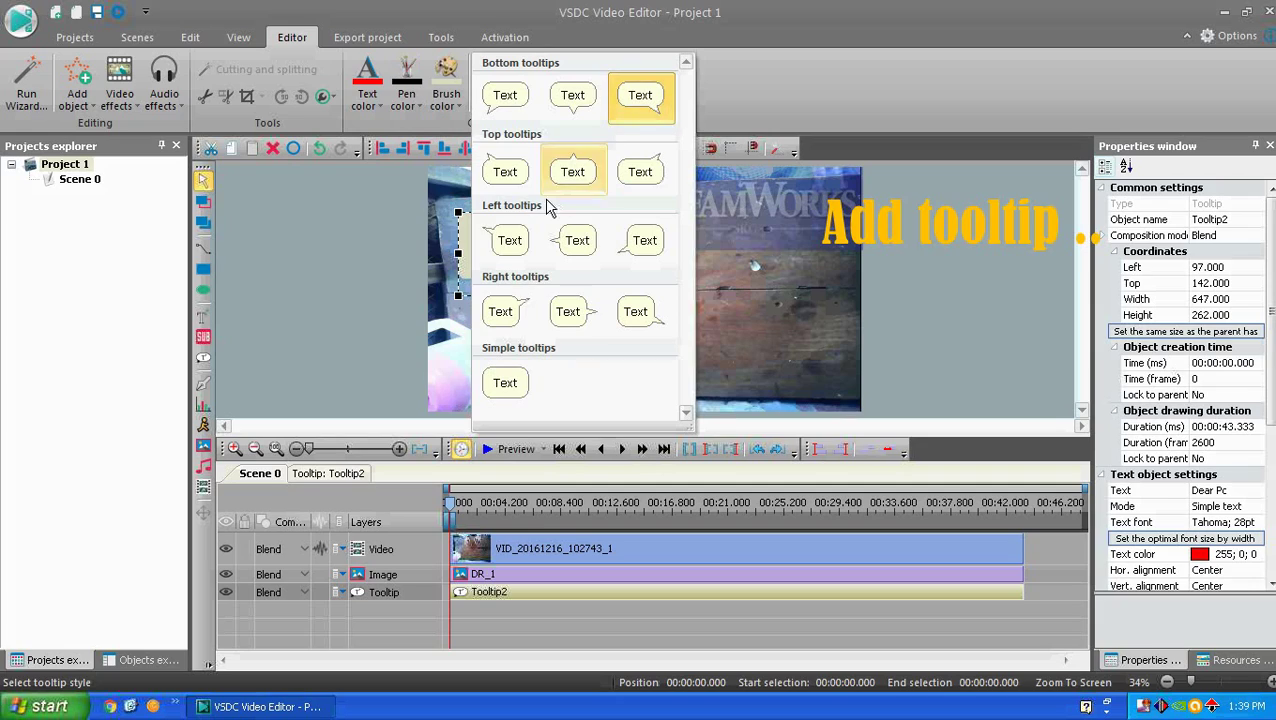
pyautogui.click(506, 383)
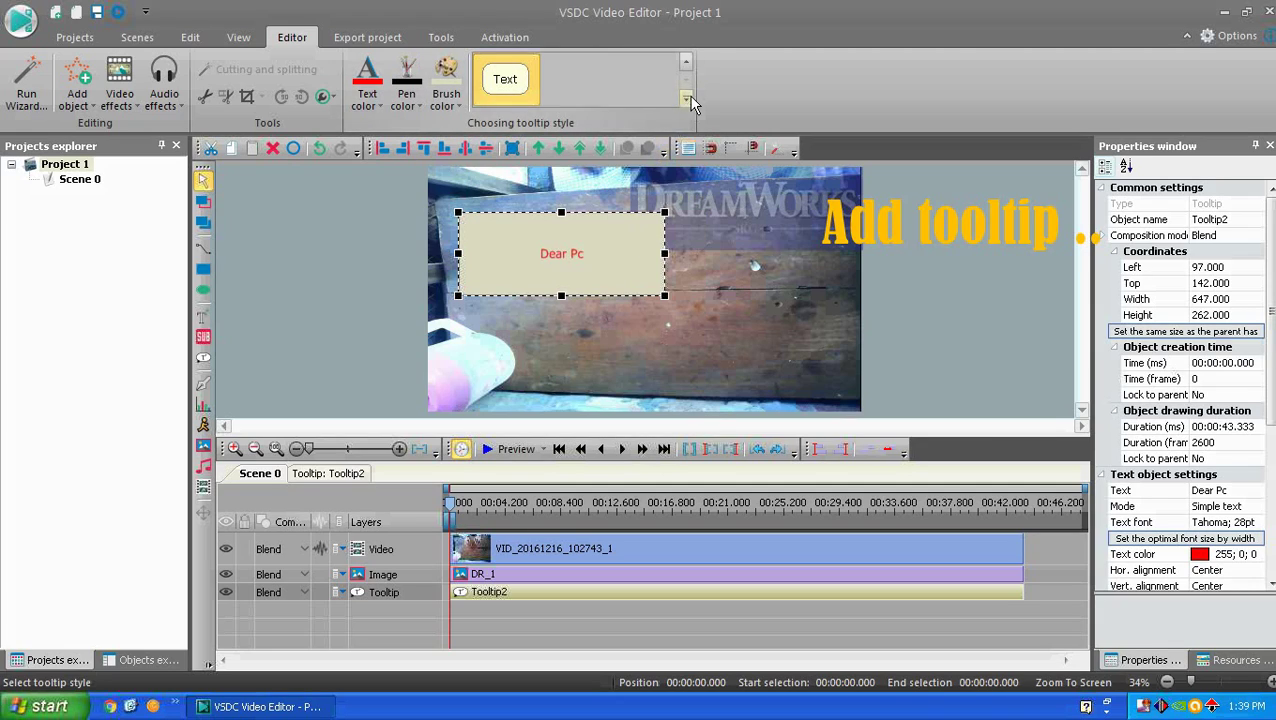
pyautogui.click(685, 97)
pyautogui.click(636, 311)
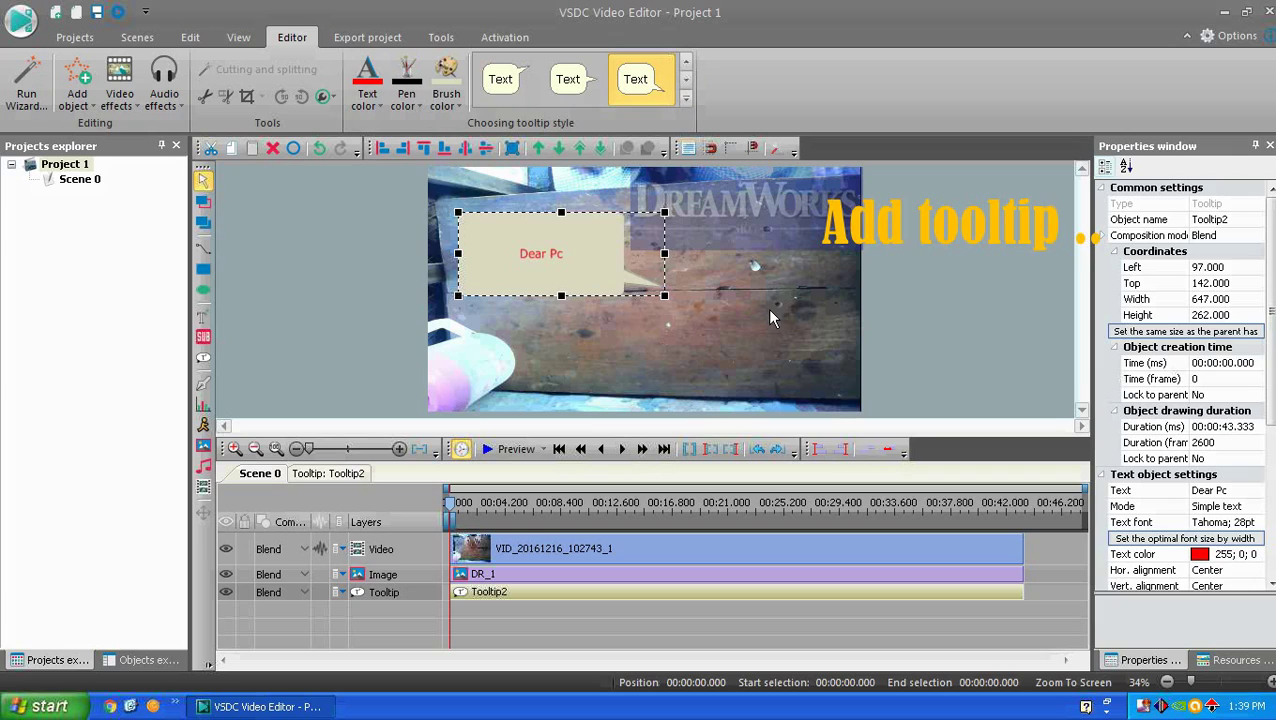
# Move the tooltip to about 174, 288 and apply the bottom tooltip style with a centred pointer
pyautogui.moveTo(583, 260); pyautogui.dragTo(604, 310)
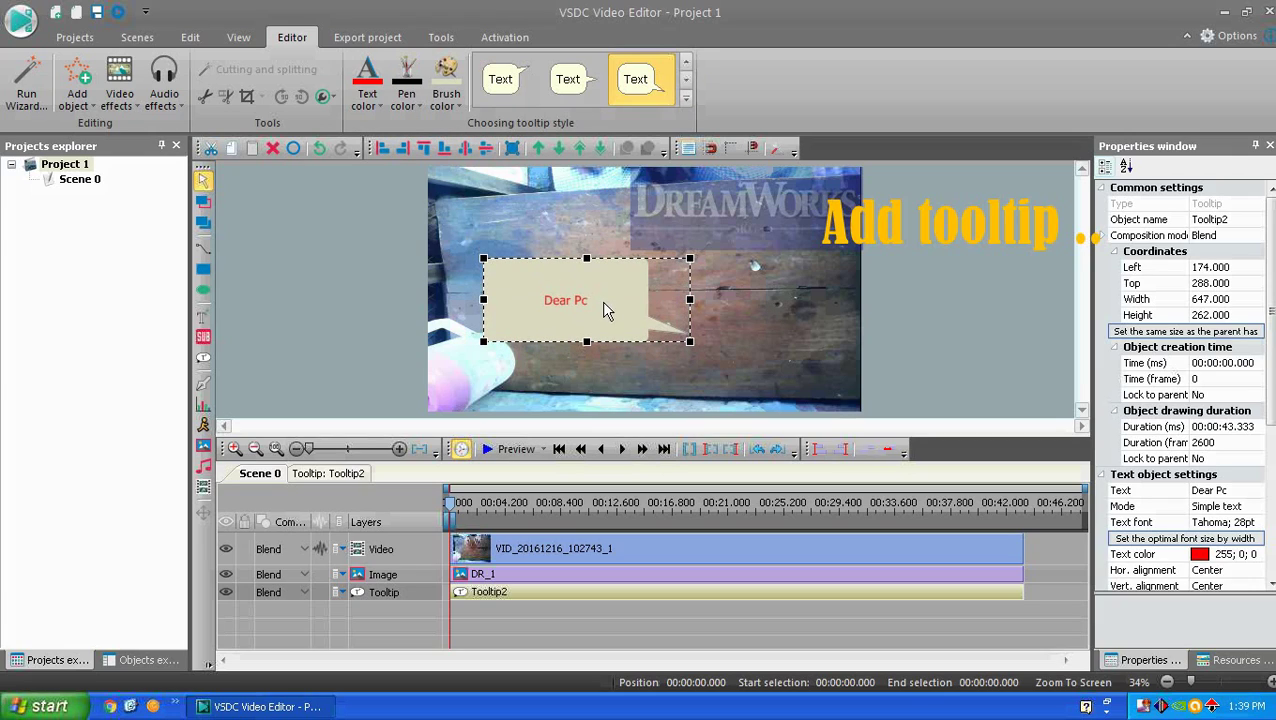
pyautogui.click(688, 97)
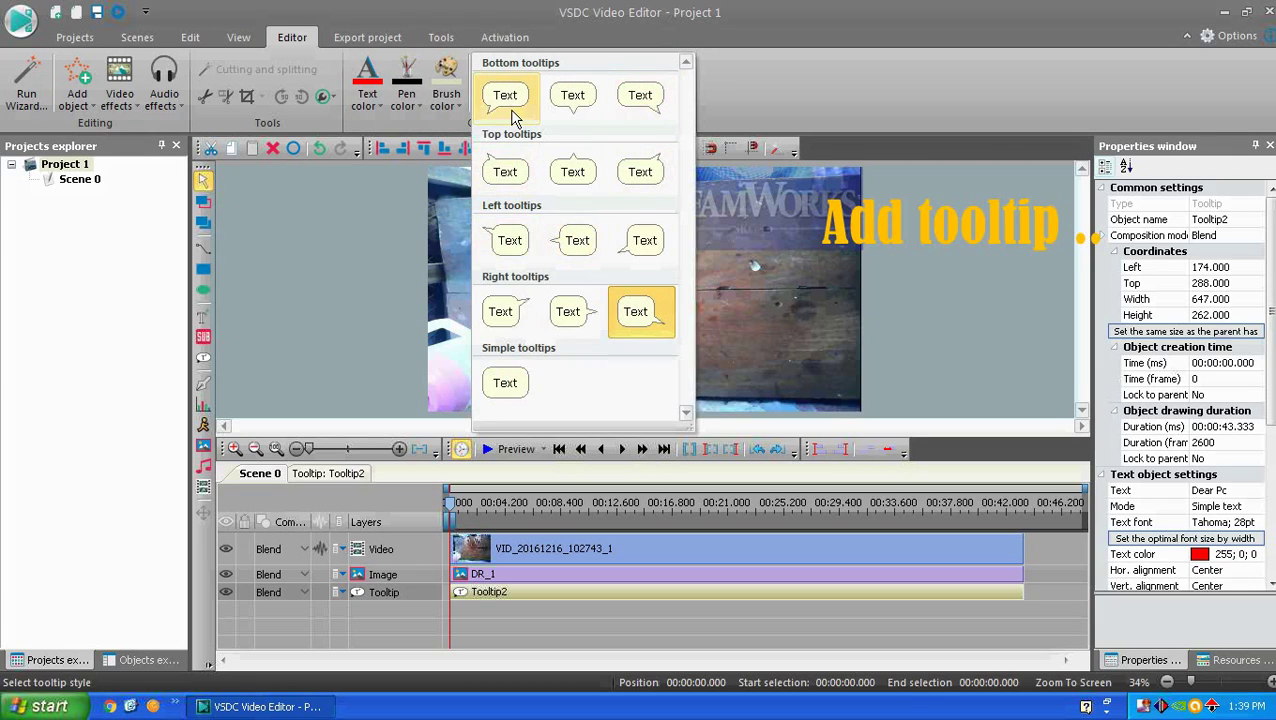
pyautogui.click(509, 109)
pyautogui.click(644, 84)
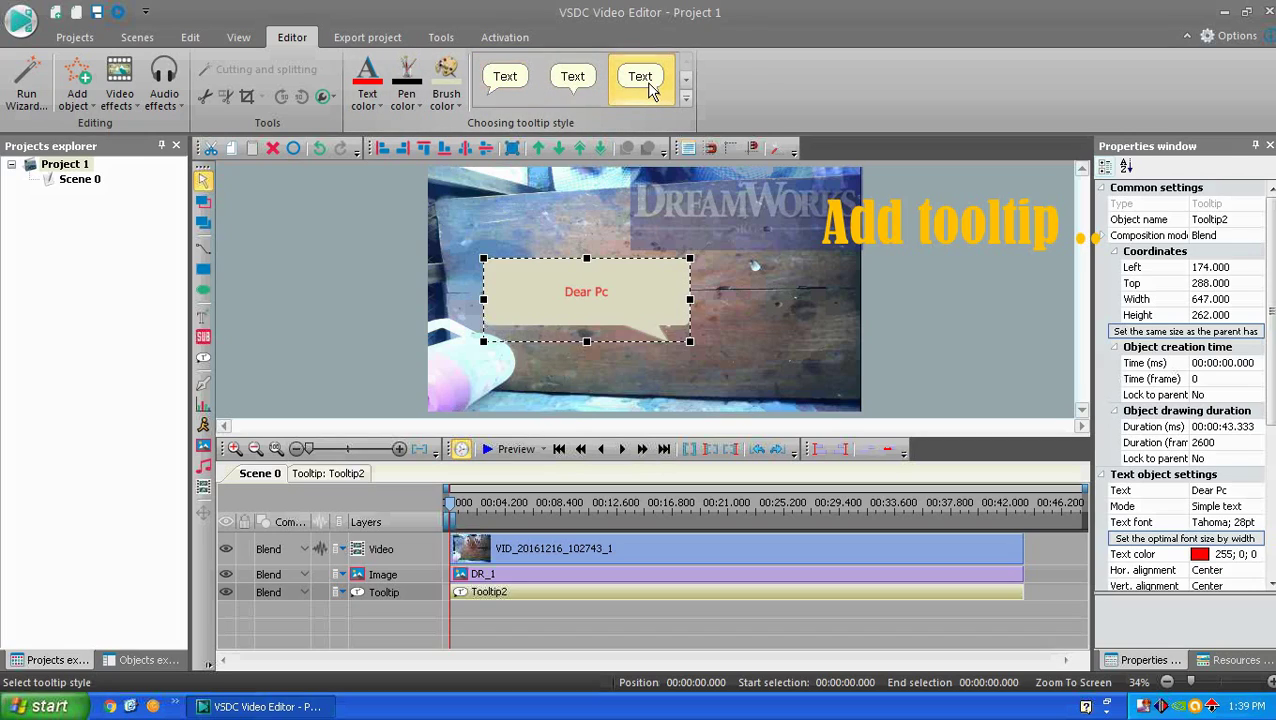
pyautogui.click(588, 84)
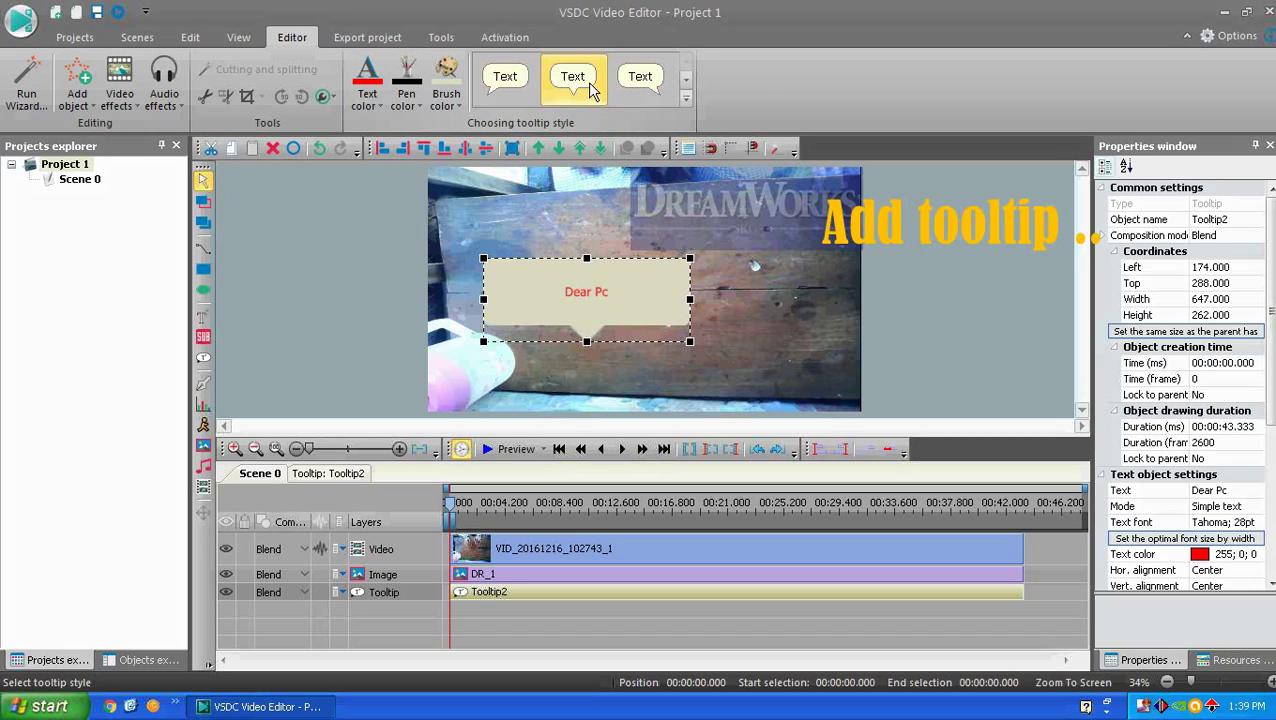
# Set the tooltip's brush color to light green, pen color to purple and text color to dark blue
pyautogui.click(450, 105)
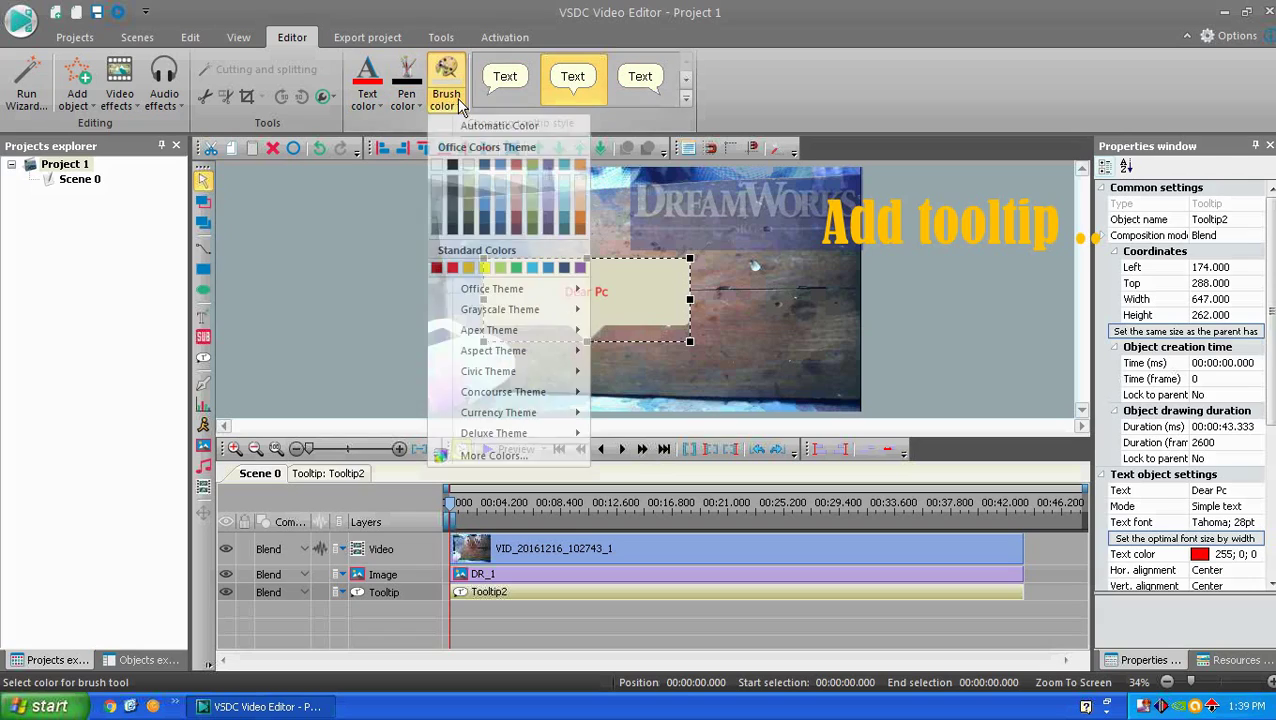
pyautogui.click(500, 268)
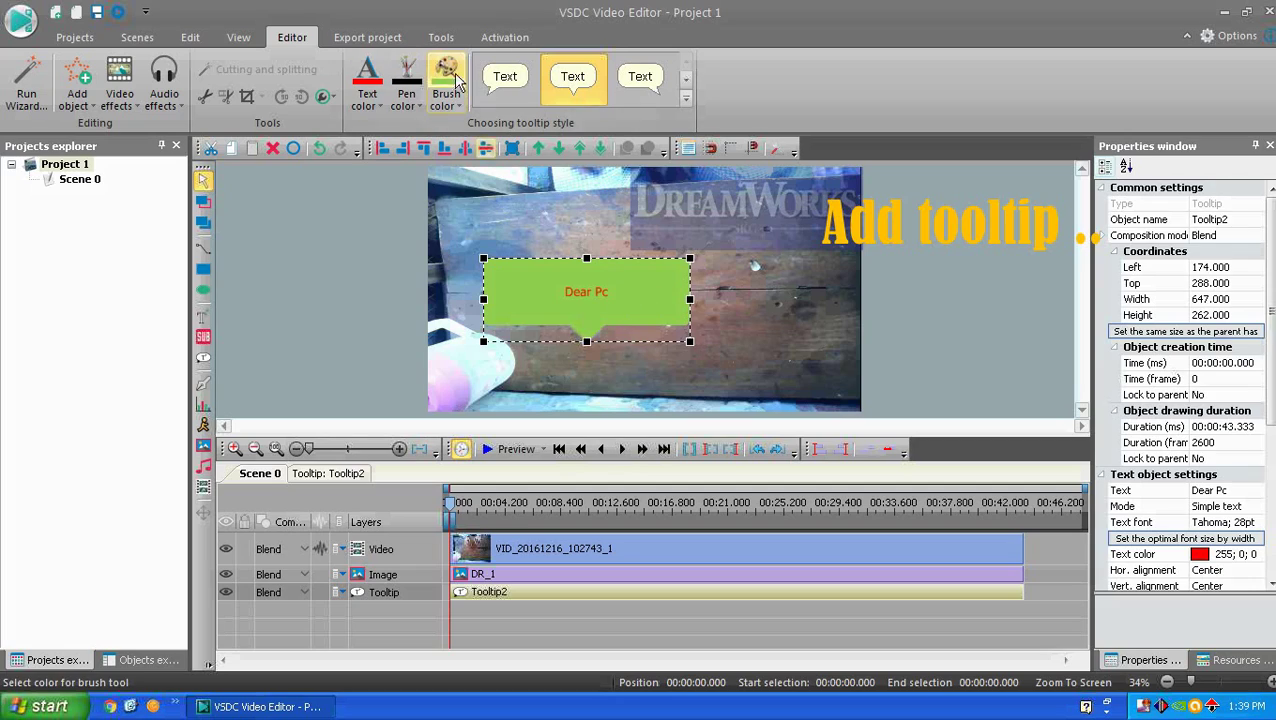
pyautogui.click(419, 110)
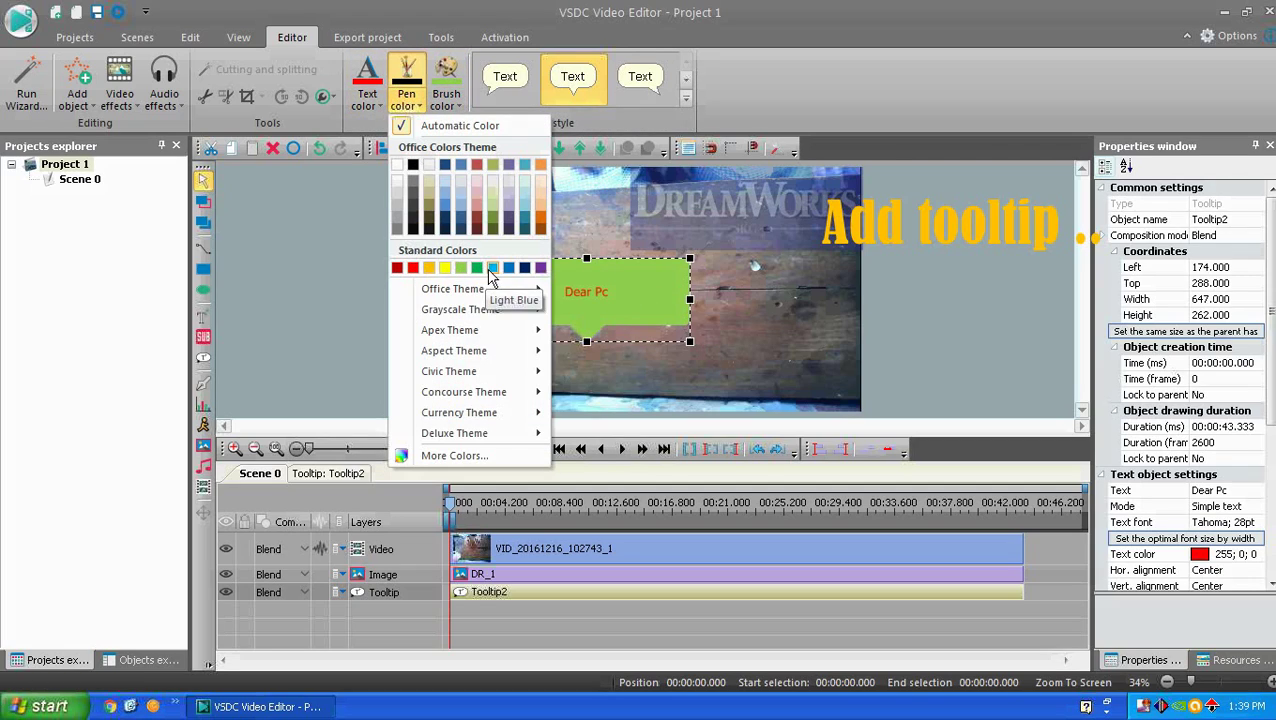
pyautogui.click(540, 268)
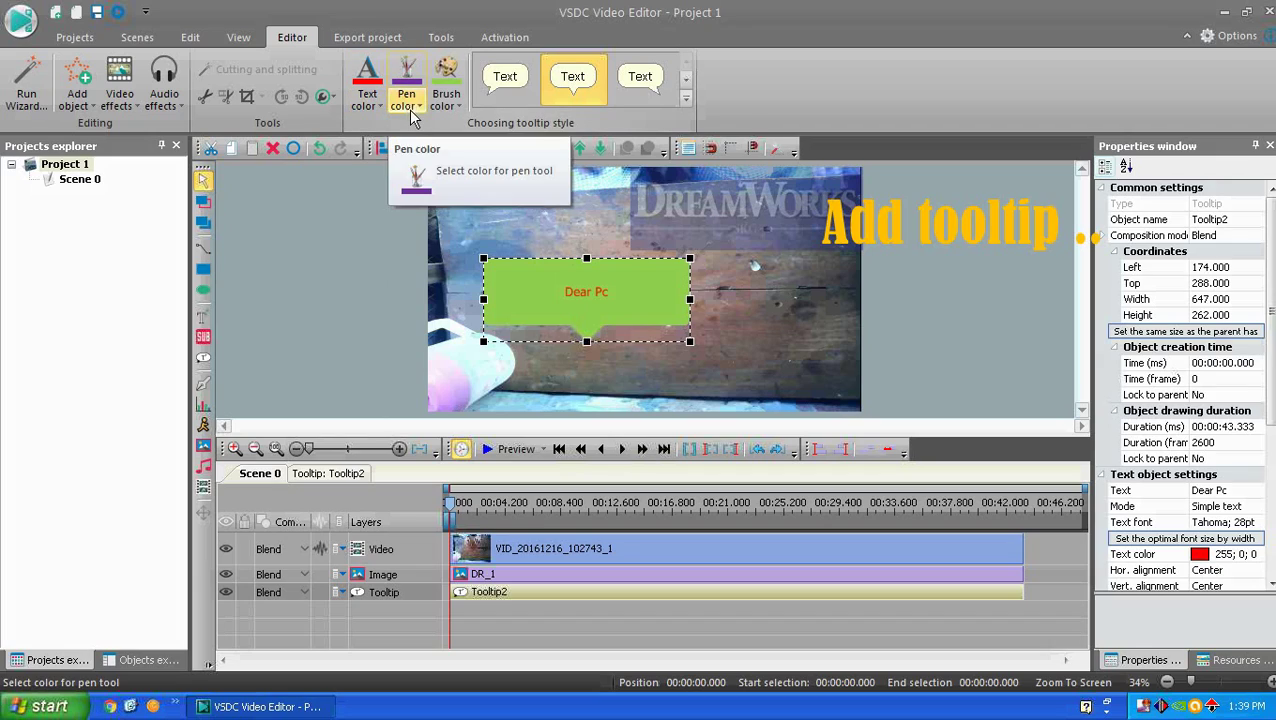
pyautogui.click(376, 106)
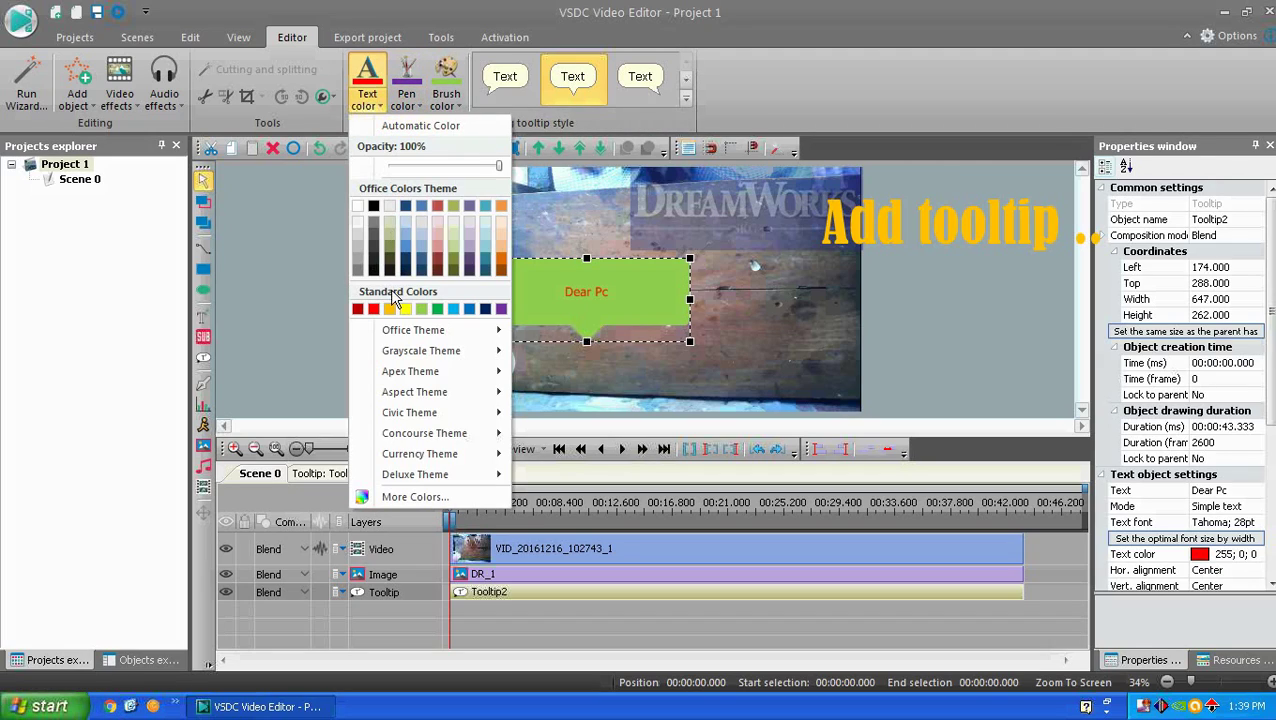
pyautogui.click(486, 309)
# Shrink the tooltip to about 205 by 180 at about 14, -3, and switch it to the simple tooltip style
pyautogui.moveTo(689, 341); pyautogui.dragTo(474, 197)
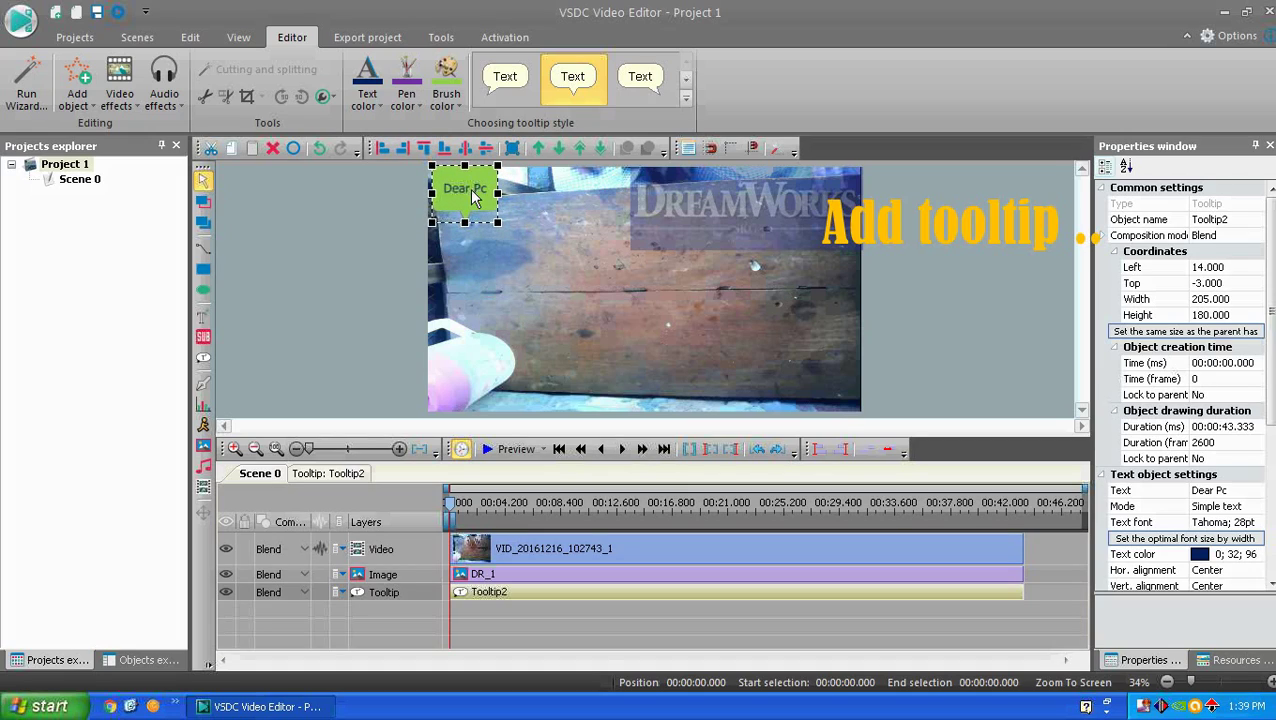
pyautogui.click(508, 86)
pyautogui.click(685, 98)
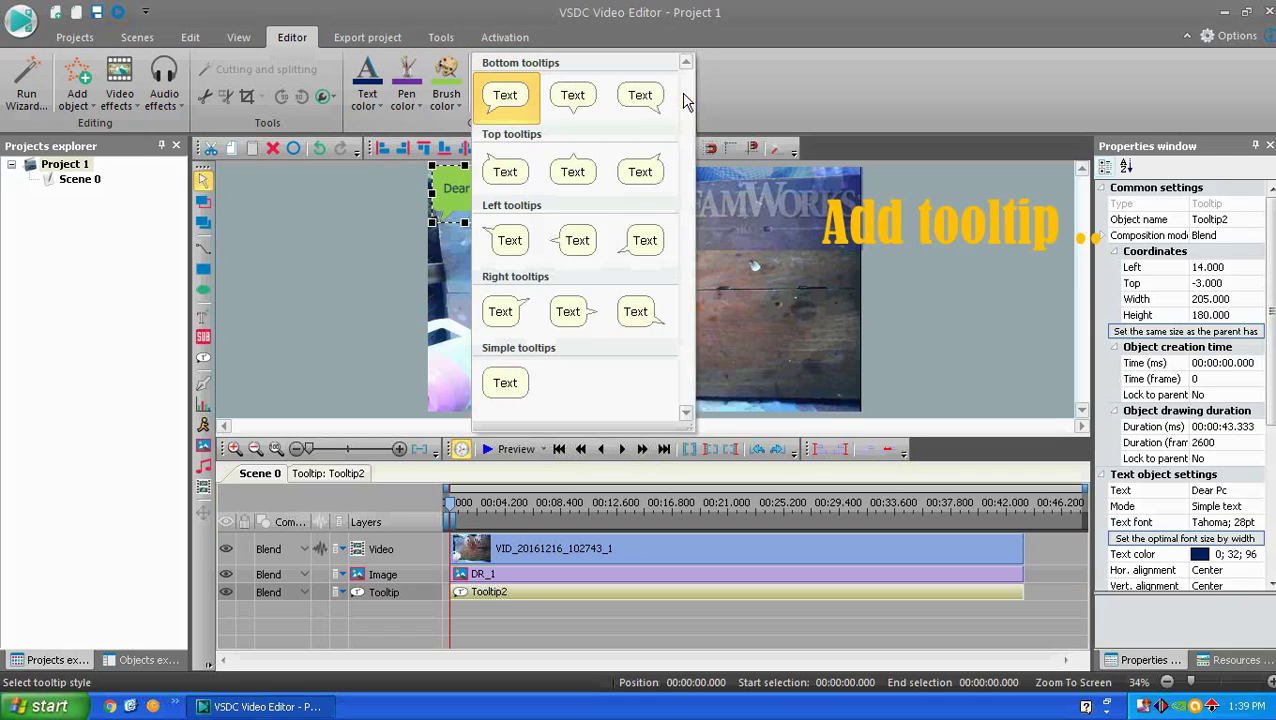
pyautogui.click(538, 383)
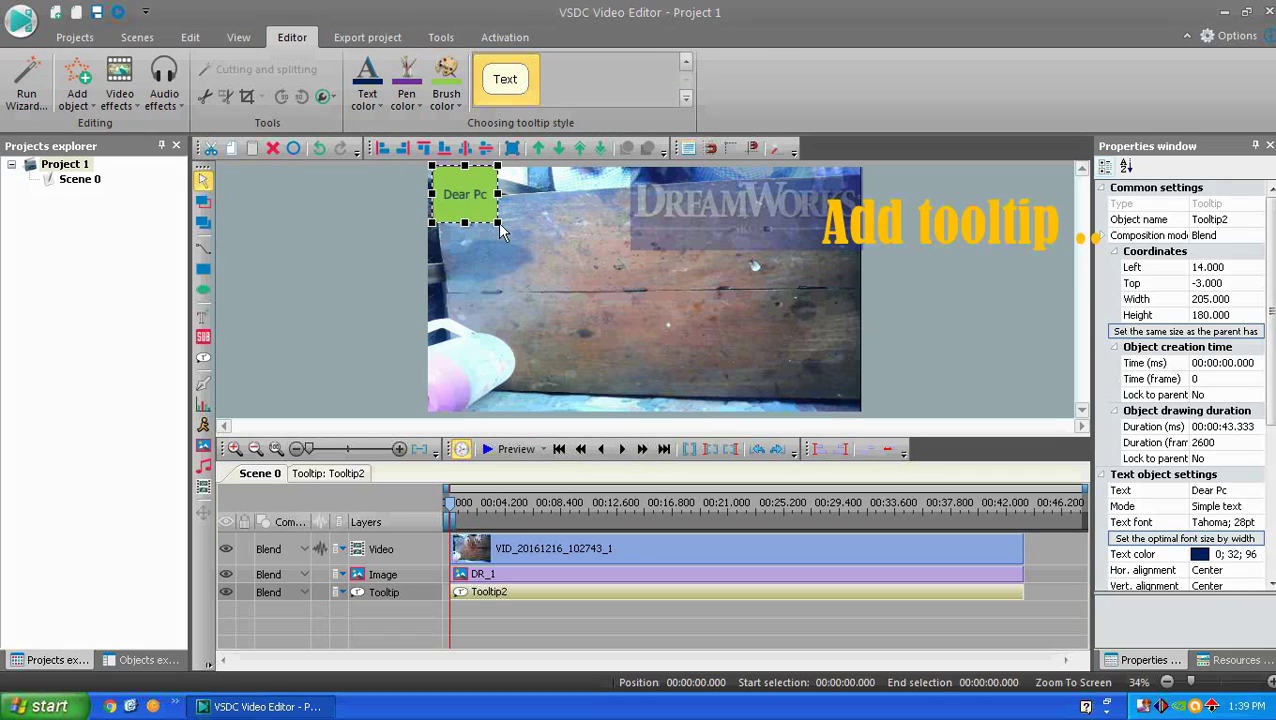
# Reduce the tooltip to about 162 by 132 and apply the top tooltip style with a centred pointer
pyautogui.moveTo(497, 222); pyautogui.dragTo(486, 208)
pyautogui.click(686, 98)
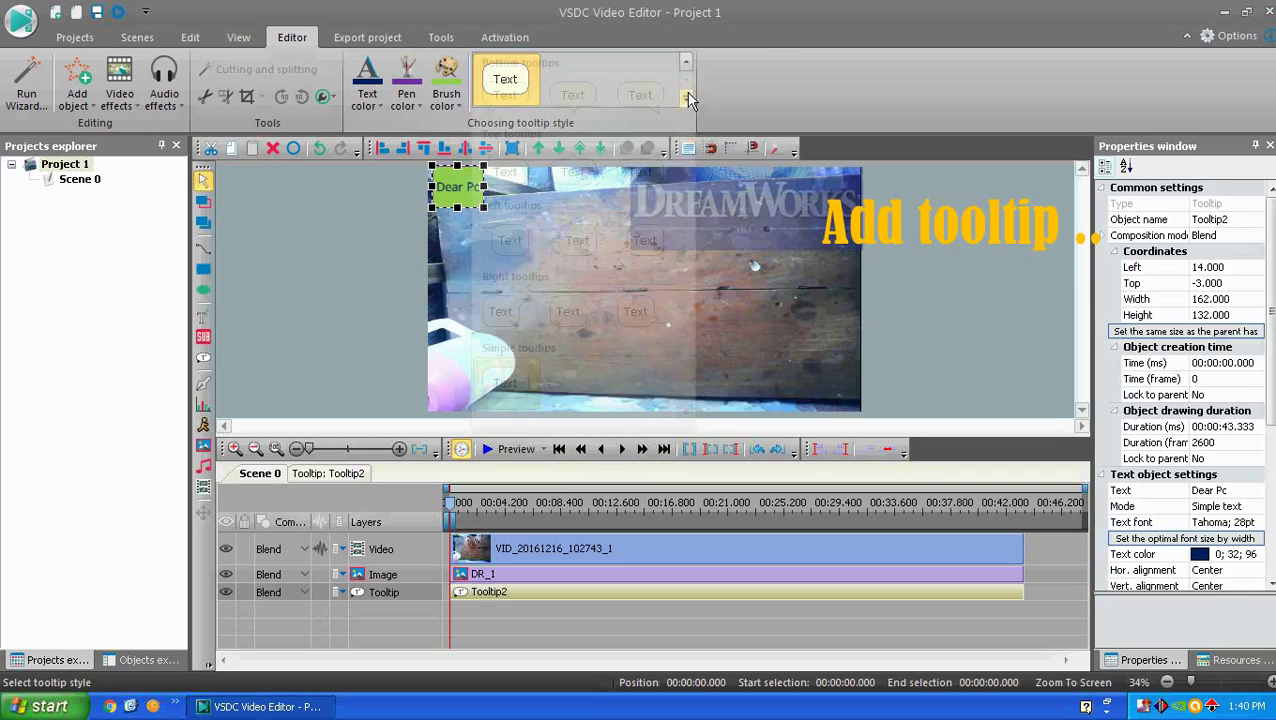
pyautogui.click(590, 170)
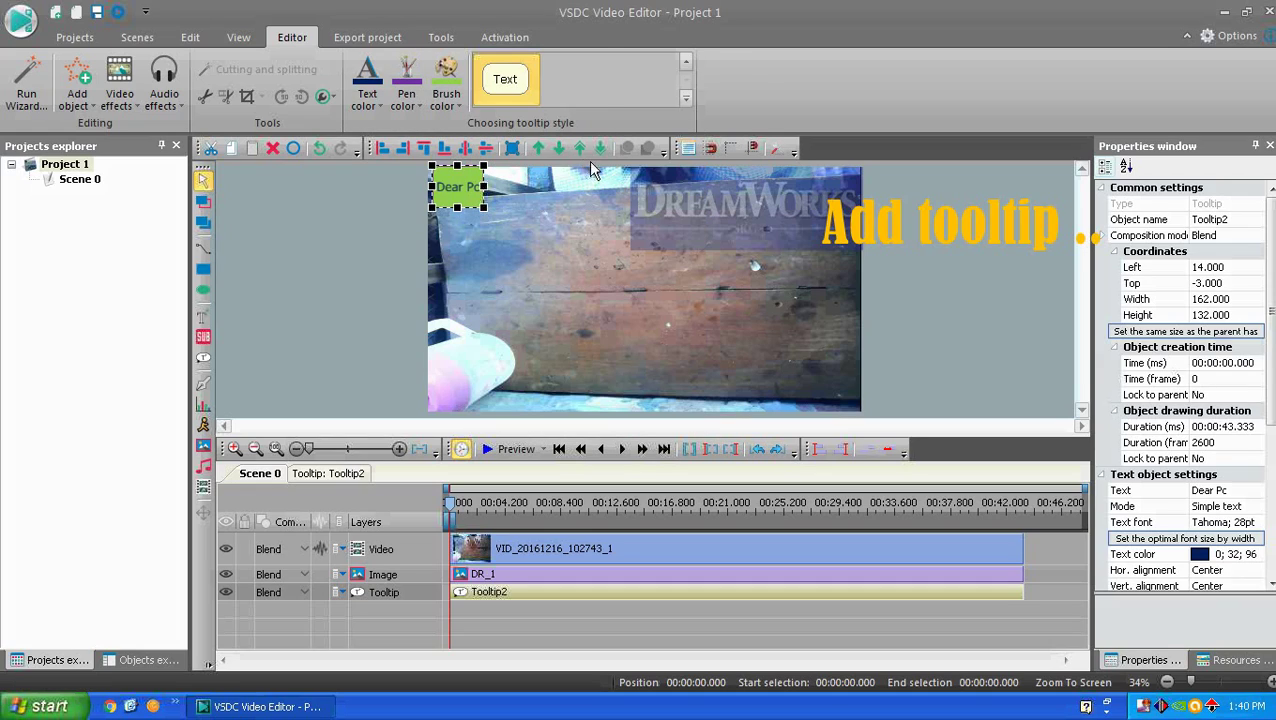
# Move the tooltip to about 1188, 626 on the video, then preview the scene and close the preview
pyautogui.moveTo(457, 188); pyautogui.dragTo(831, 383)
pyautogui.click(913, 342)
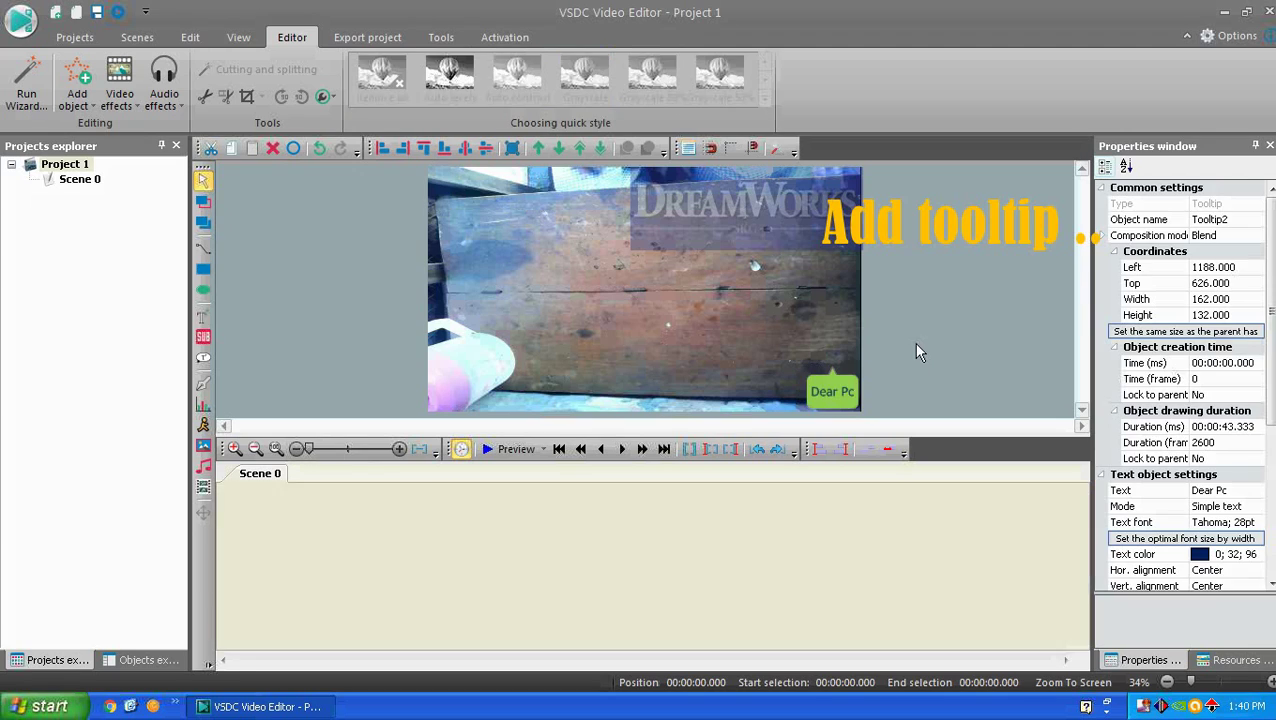
pyautogui.click(490, 449)
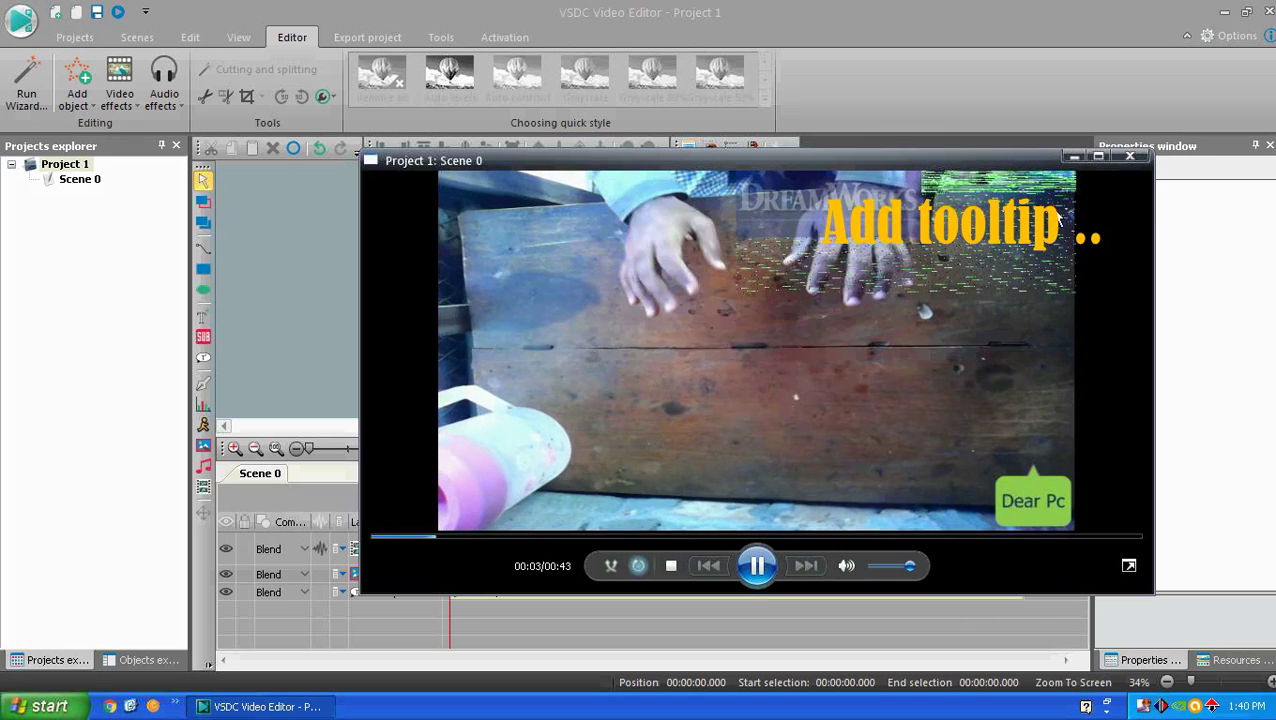
pyautogui.click(1129, 158)
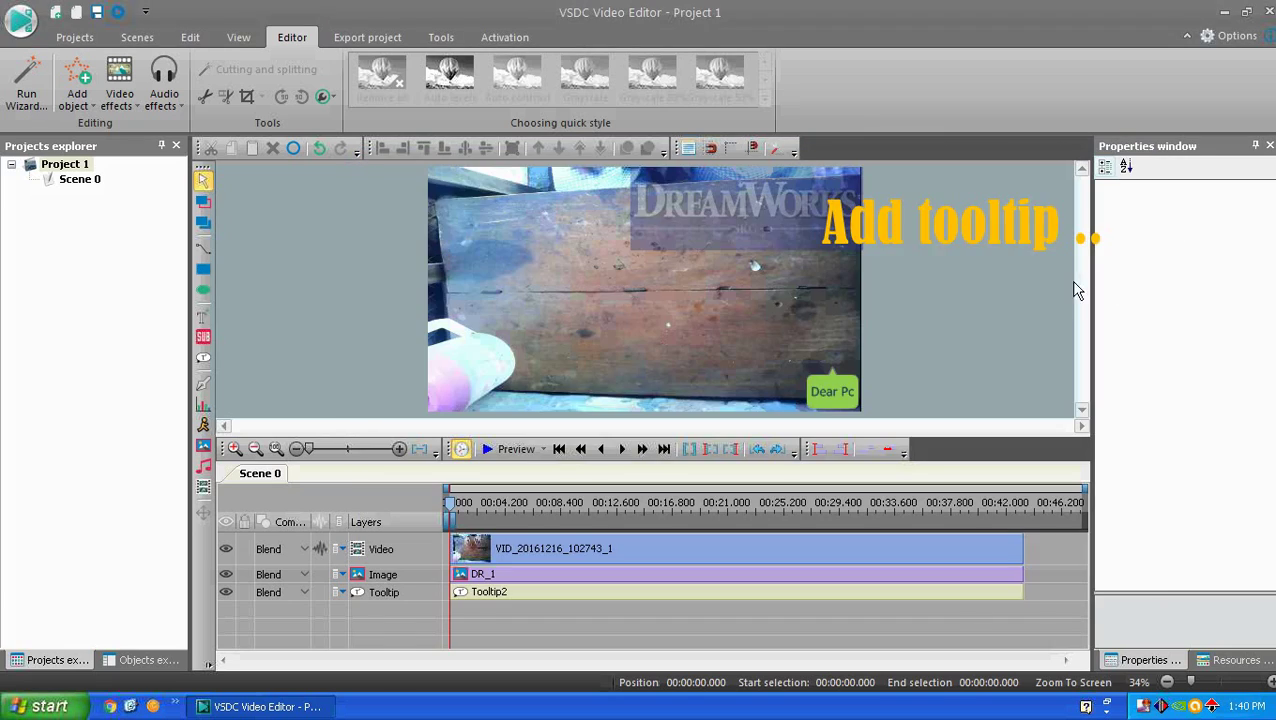